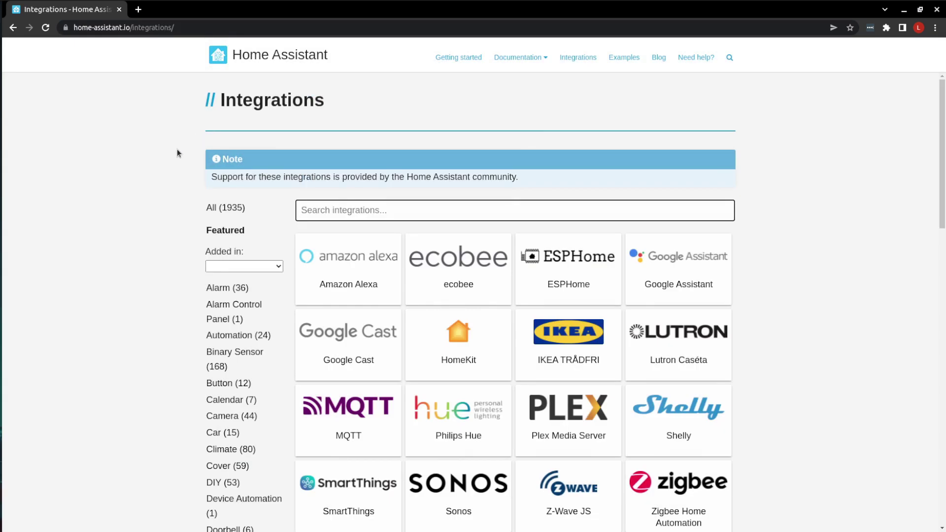
- Filter the integrations catalogue to Presence Detection (67) and scroll through the matching cards
scroll(170, 149, "down", 3)
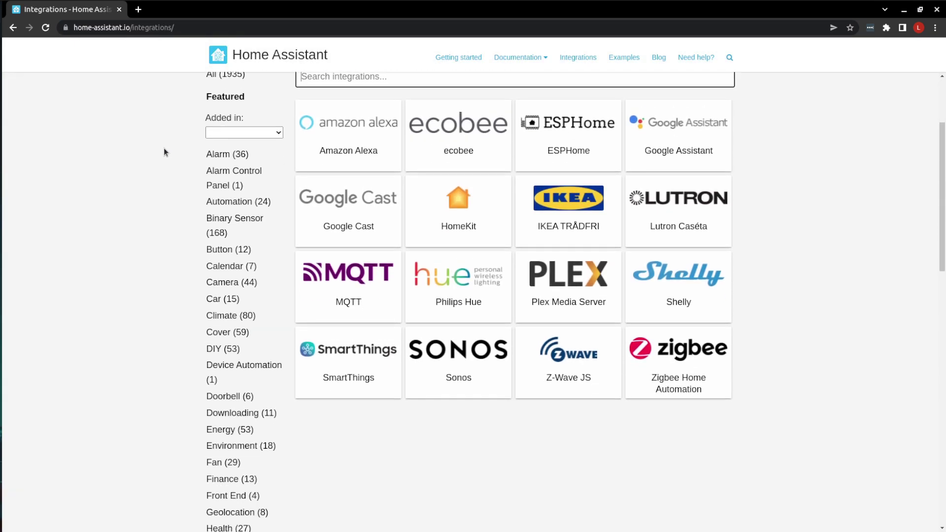
scroll(164, 149, "down", 8)
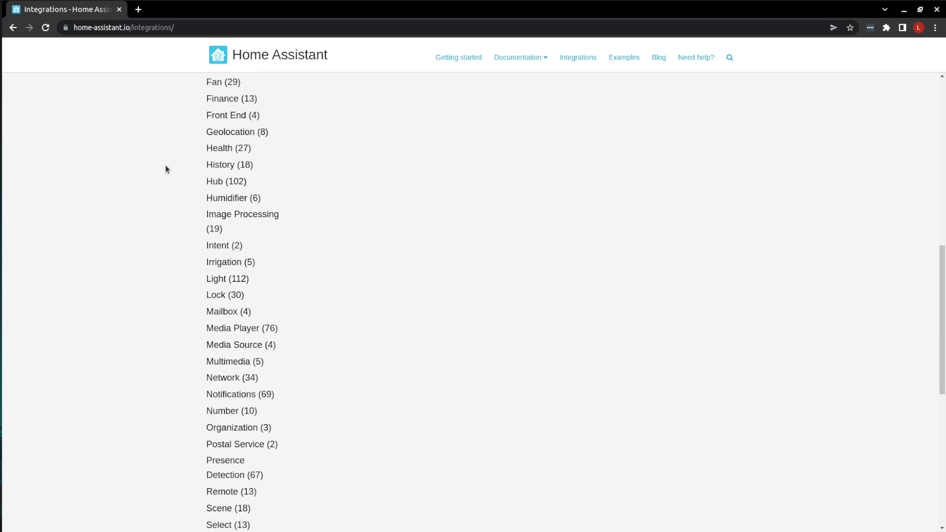
scroll(166, 169, "down", 3)
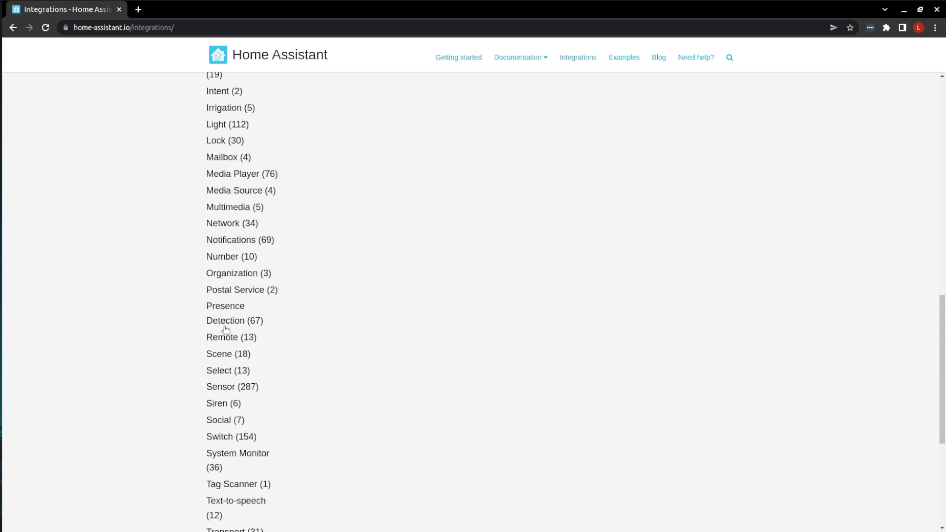
left_click(246, 321)
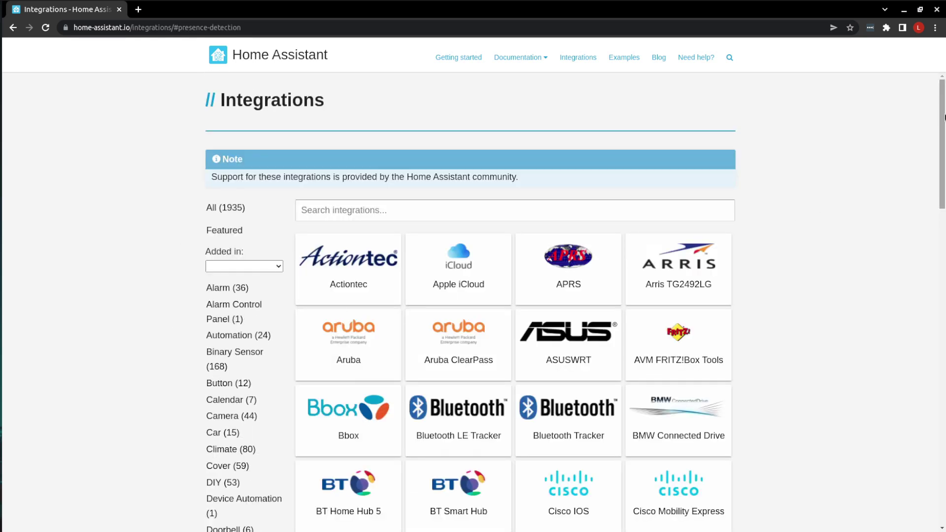
left_click_drag(943, 117, 942, 429)
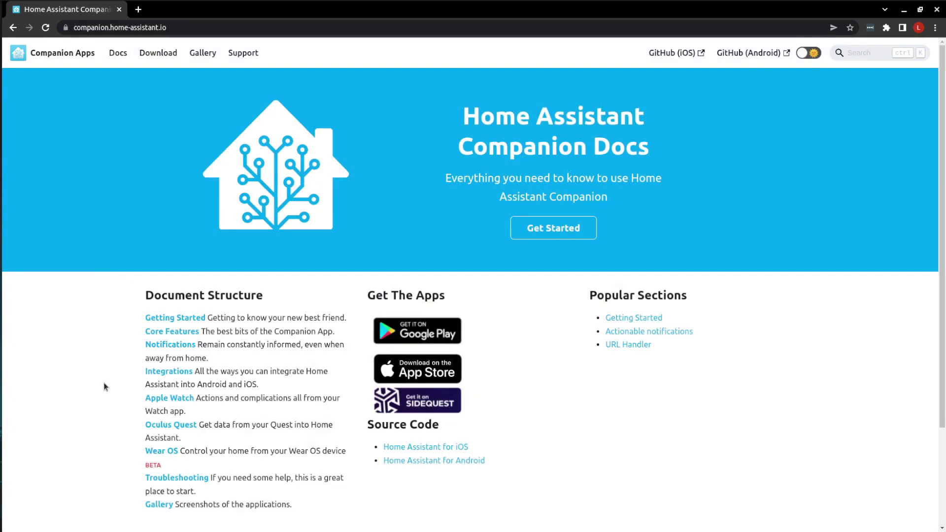
- Zoom the Companion Docs to 125% and read through the Getting Started guide
key("ctrl+plus")
key("ctrl+plus")
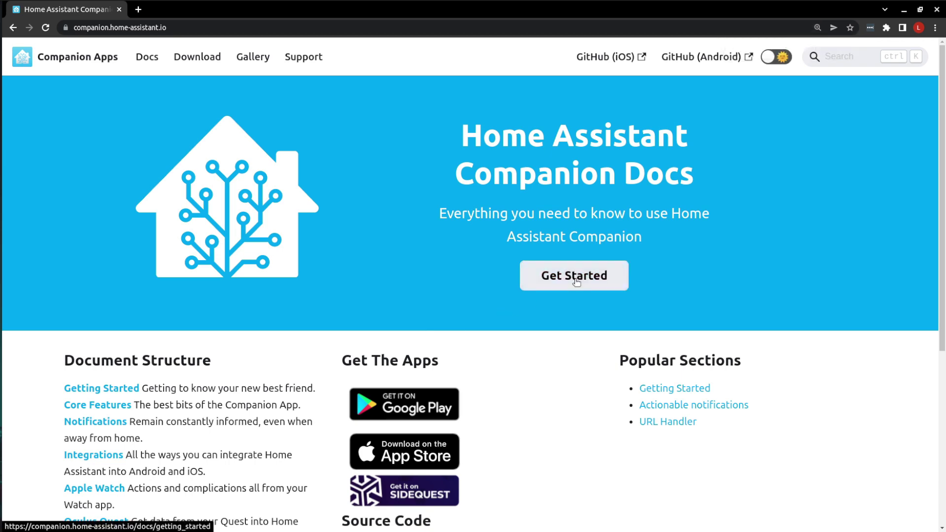
left_click(571, 276)
left_click_drag(942, 105, 944, 492)
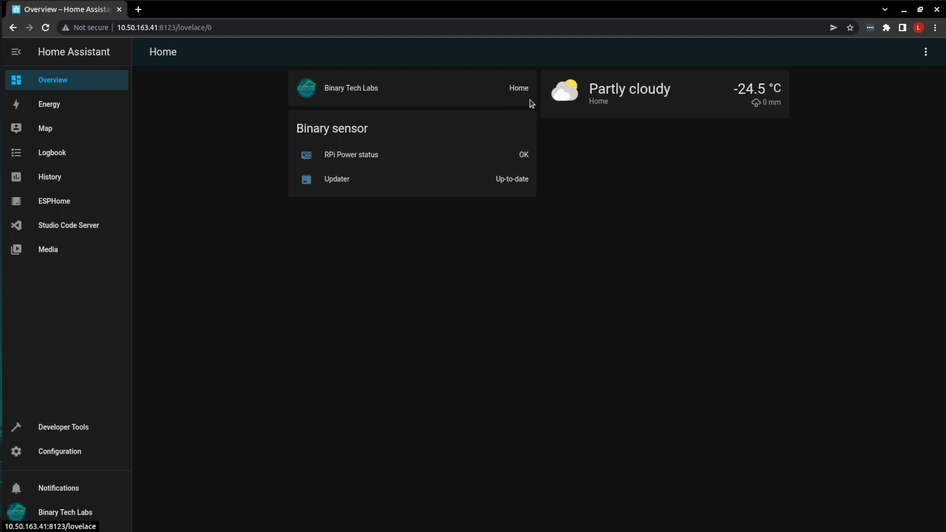
- Go to Configuration > Devices & Services and show the Entities list
left_click(67, 452)
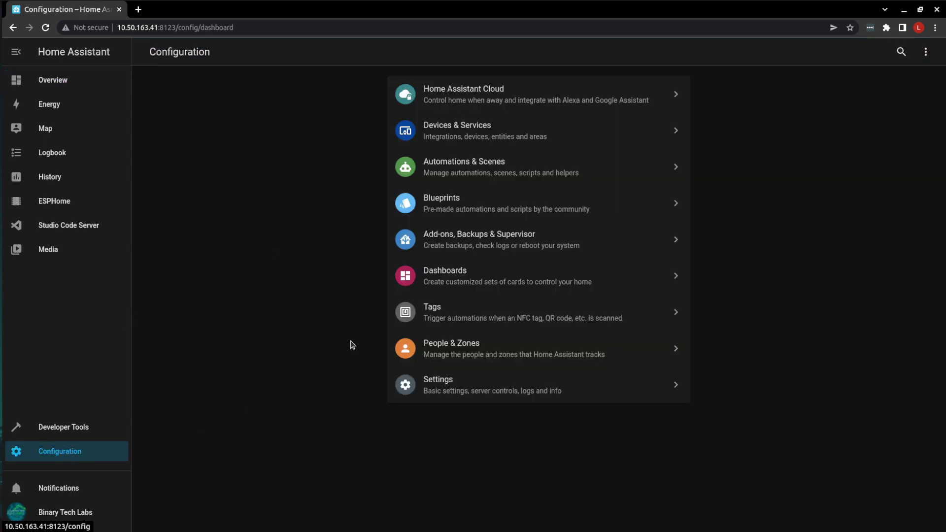
left_click(467, 134)
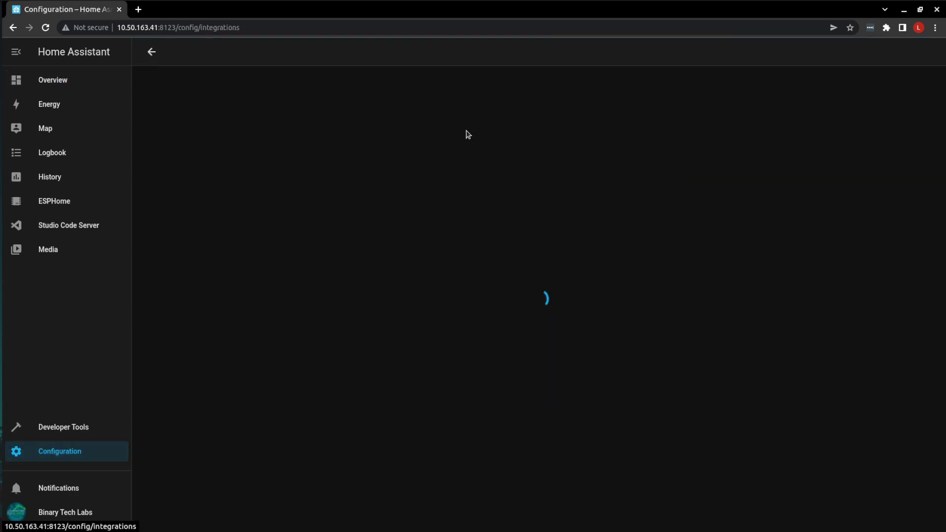
left_click(578, 57)
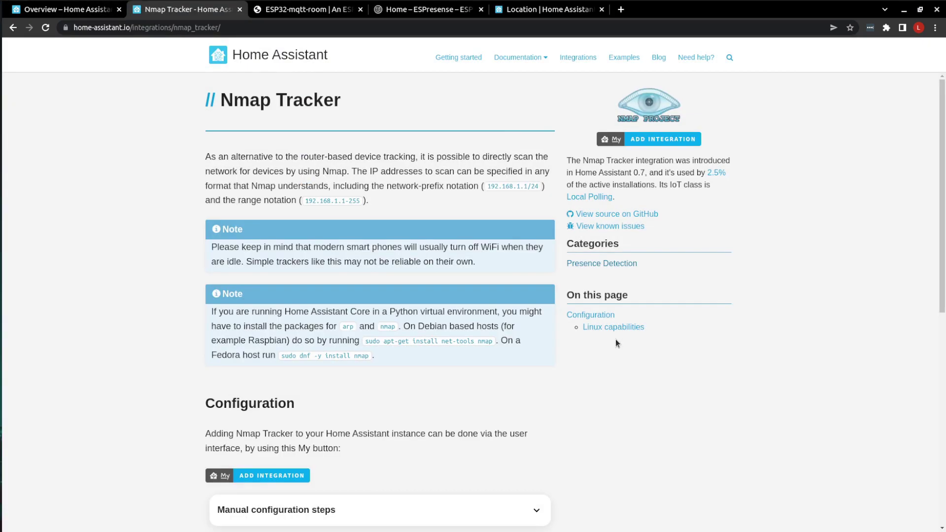
- Zoom to 125% and read through the Nmap Tracker and Ping (ICMP) integration docs
key("ctrl+plus")
key("ctrl+plus")
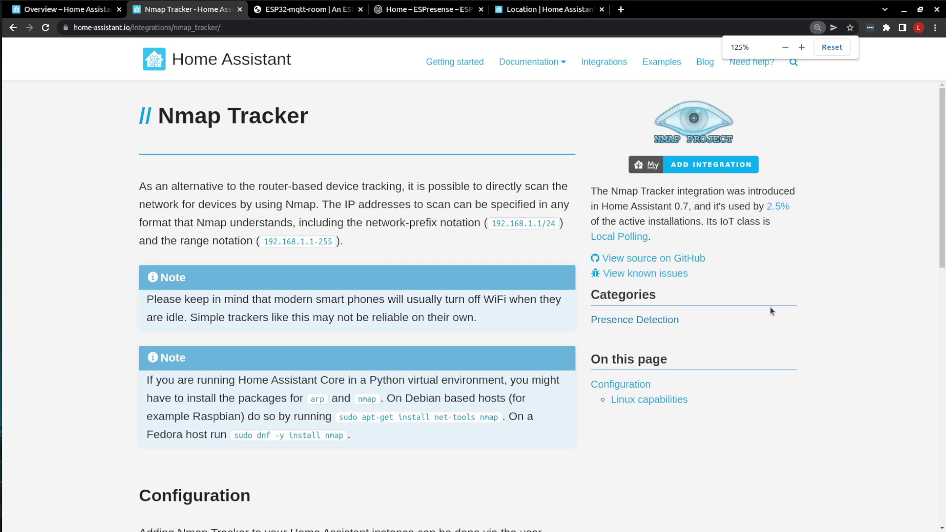
left_click_drag(943, 106, 934, 348)
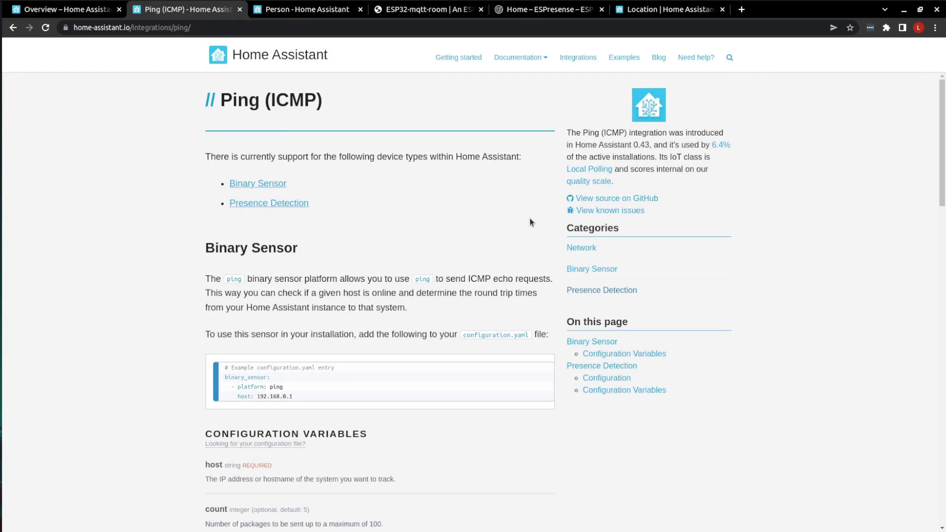
key("ctrl+plus")
key("ctrl+plus")
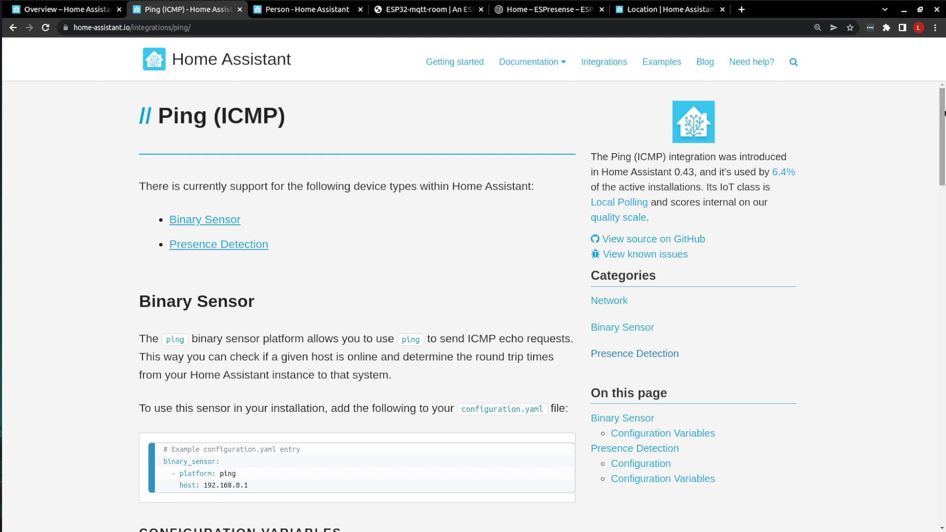
left_click_drag(942, 103, 924, 412)
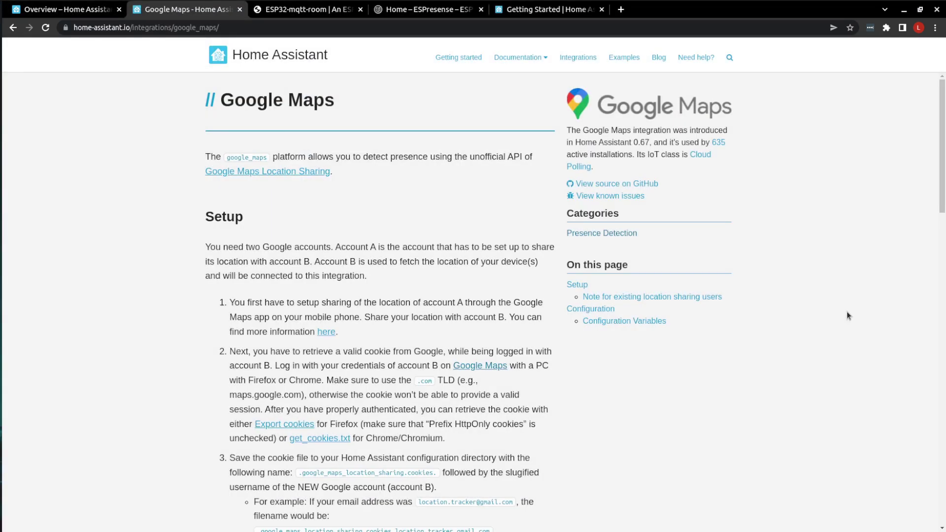
- Zoom the Google Maps integration page to 125% and scroll through its setup steps
key("ctrl+plus")
key("ctrl+plus")
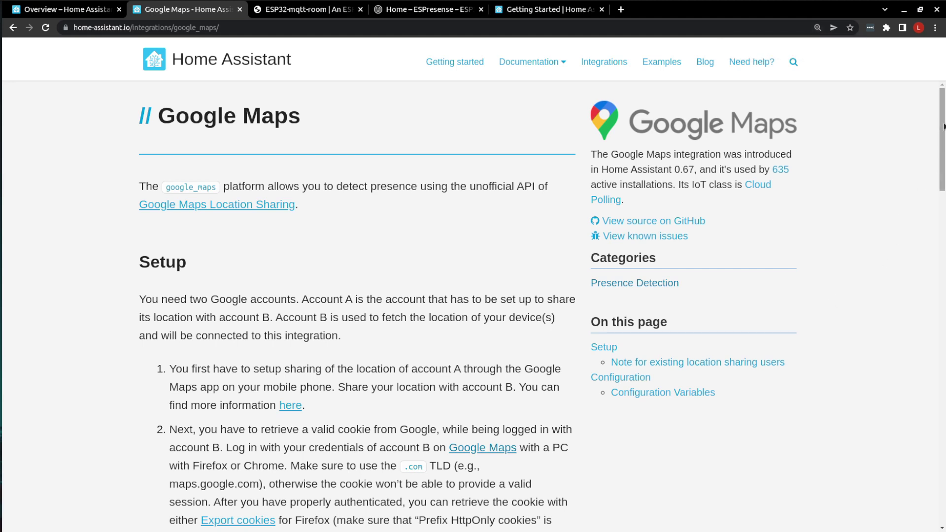
left_click_drag(943, 126, 935, 446)
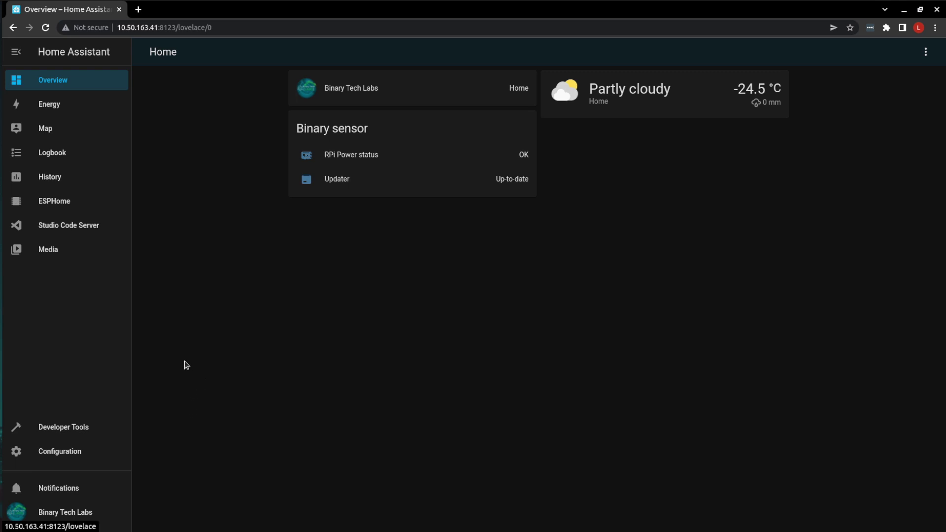
- Open groups.yaml in Studio Code Server at 125% and add the group: BinaryTechLabs: keys
left_click(87, 230)
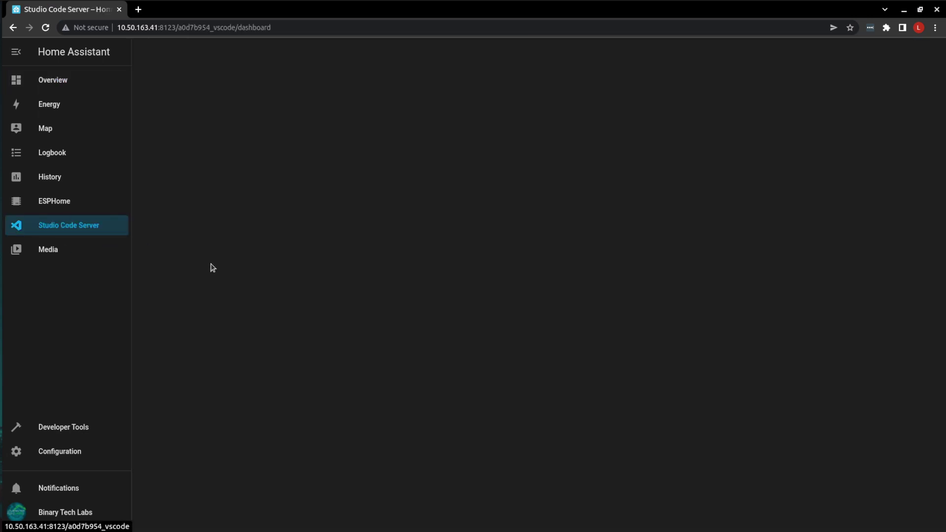
key("ctrl+plus")
key("ctrl+plus")
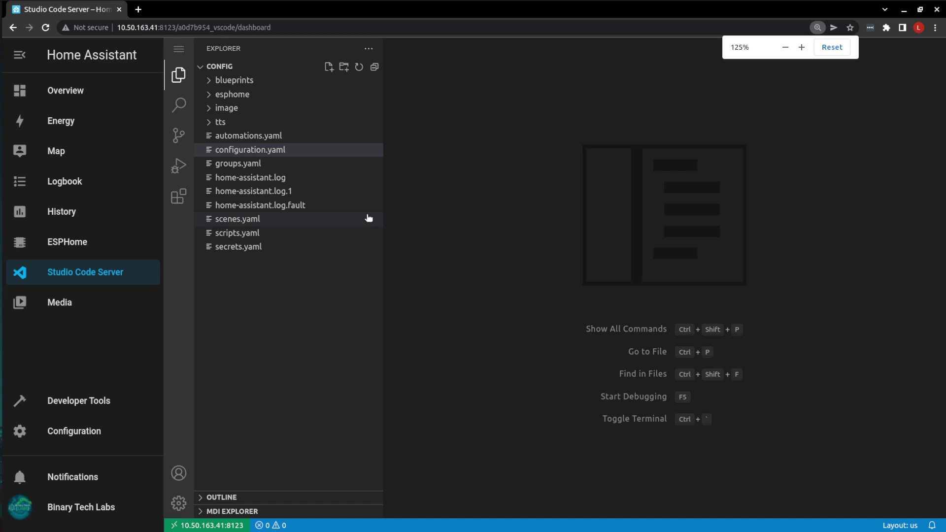
left_click(232, 164)
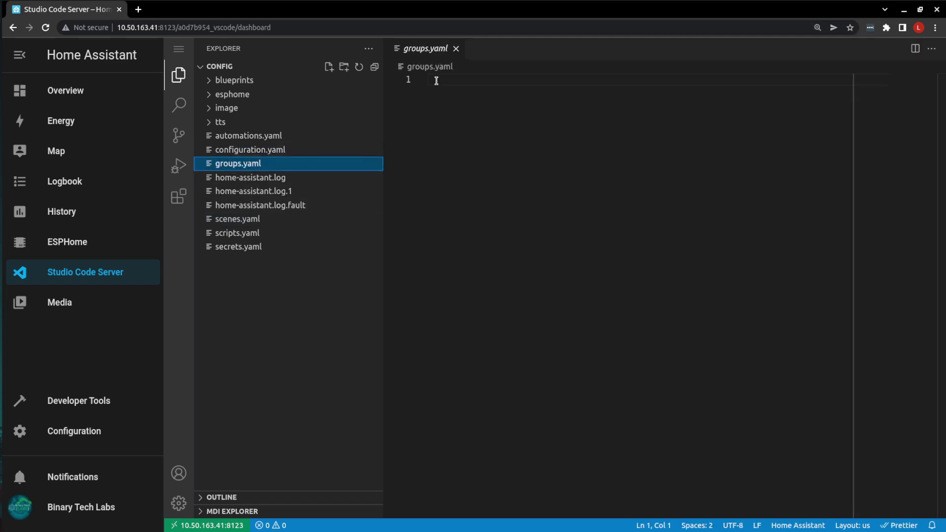
left_click(436, 80)
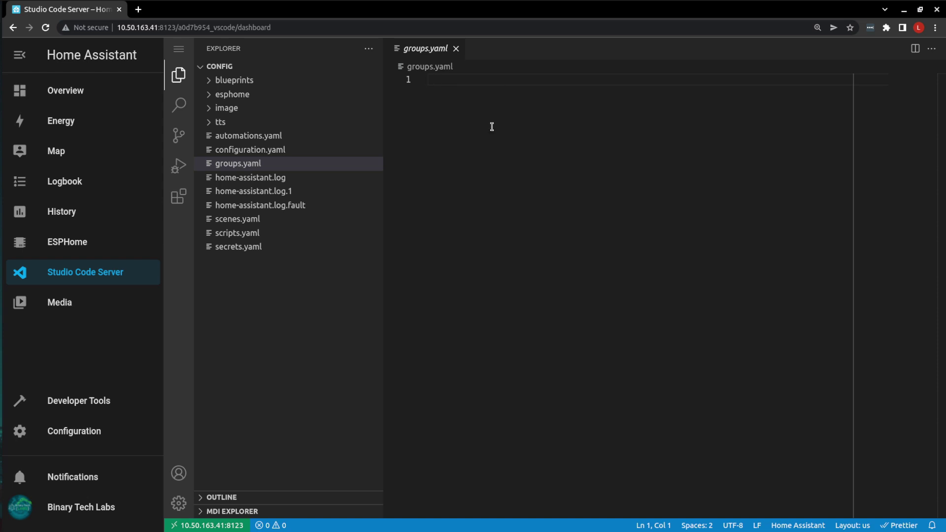
type("group")
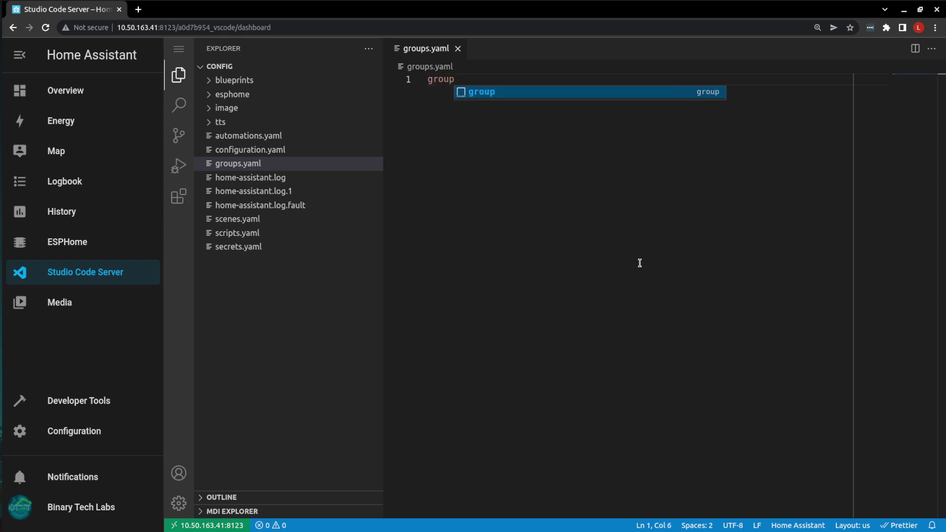
type(":")
key("Return")
type("Bin")
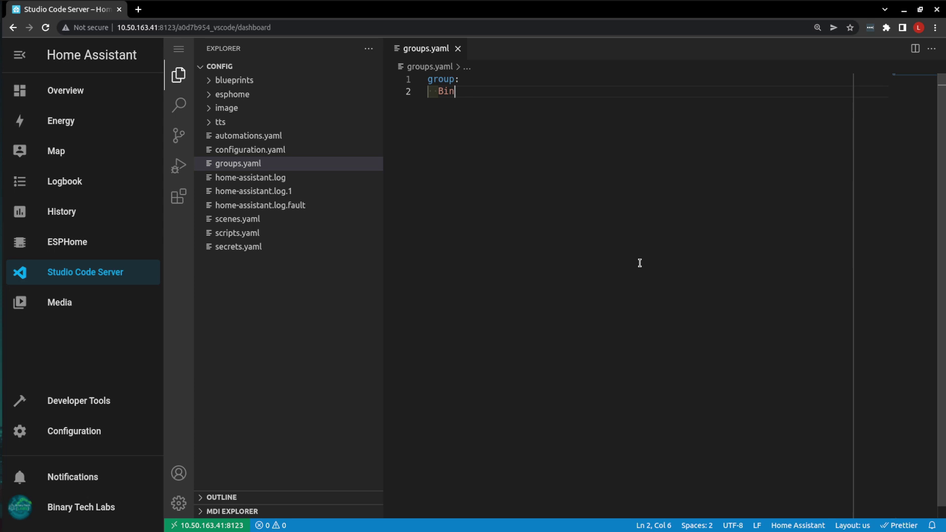
type("ary")
key("BackSpace")
type("Te")
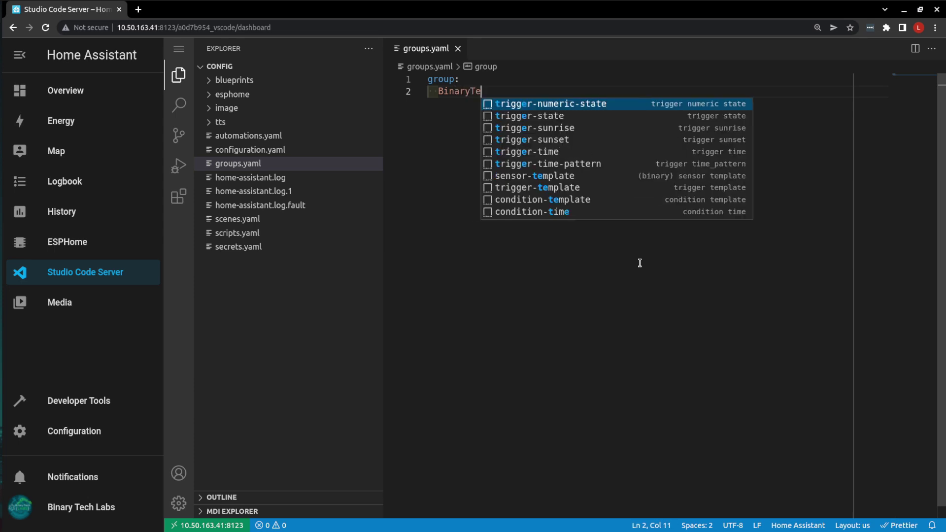
type("chLabs")
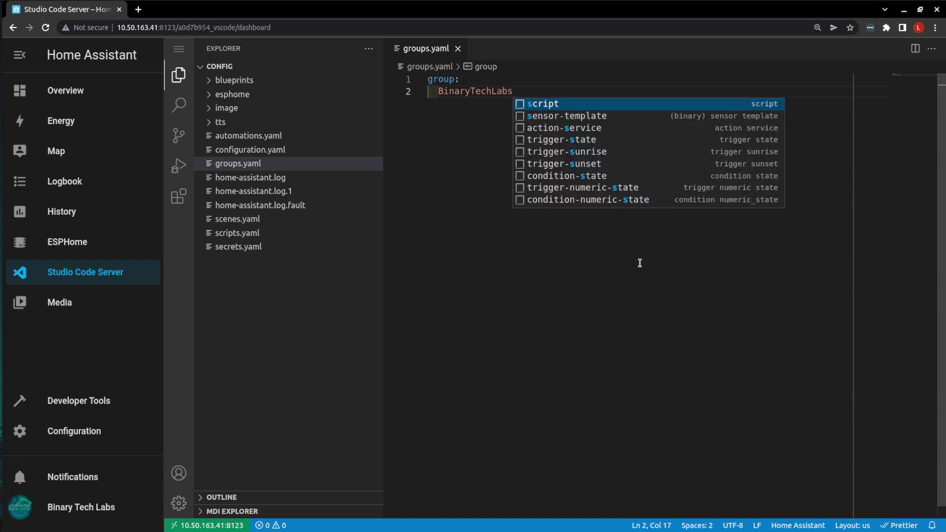
type(":")
key("Return")
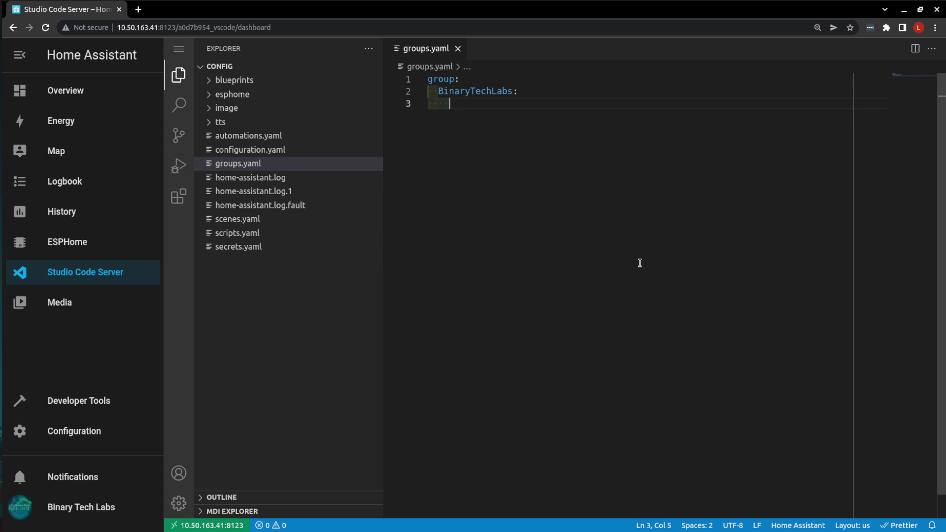
- Add the line 'Name: BinaryTechLabs' under the BinaryTechLabs group
type("Name")
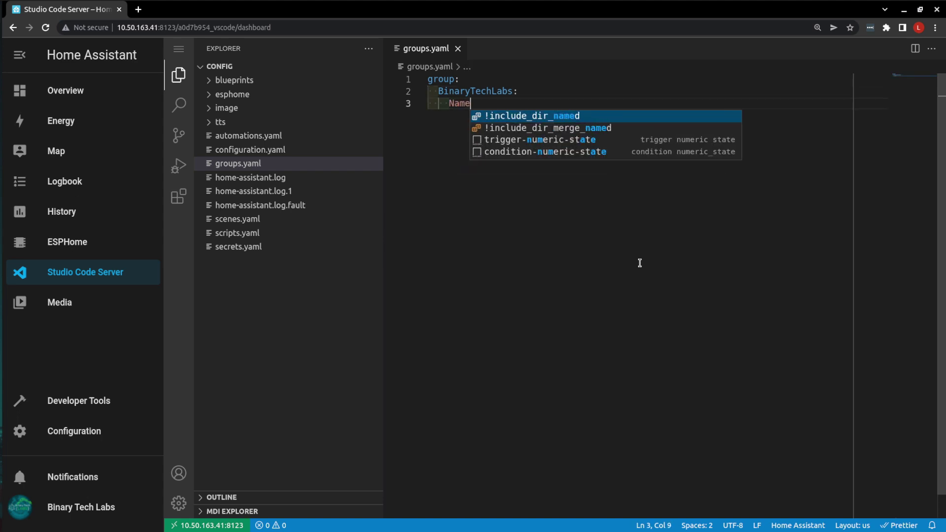
type(":")
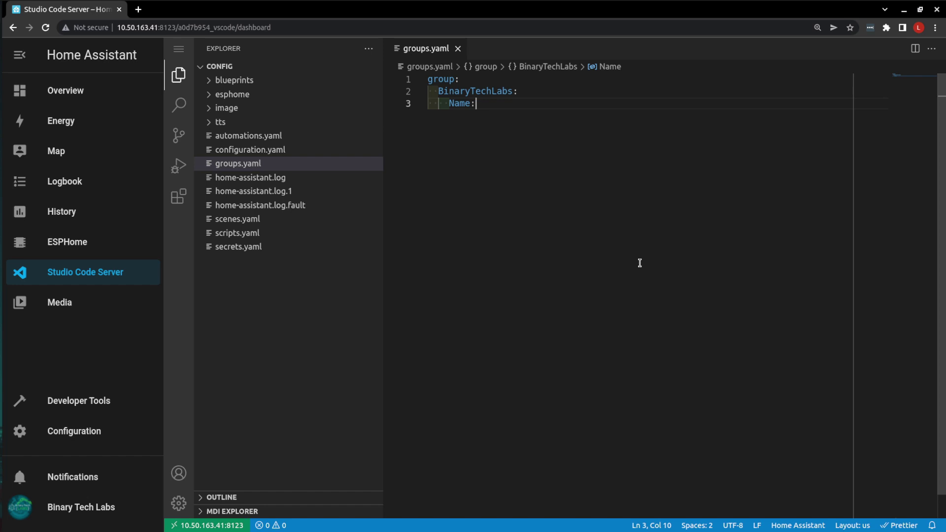
type("Binar")
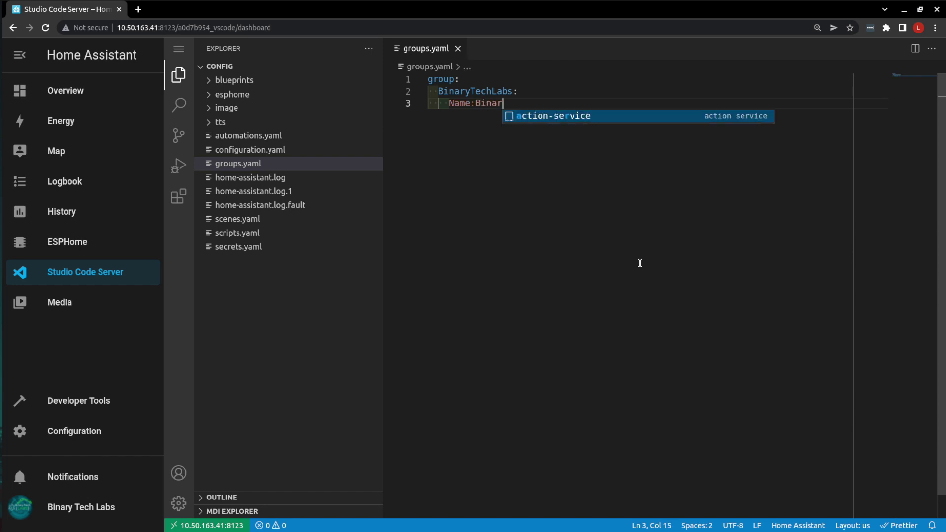
type("yTechLabs")
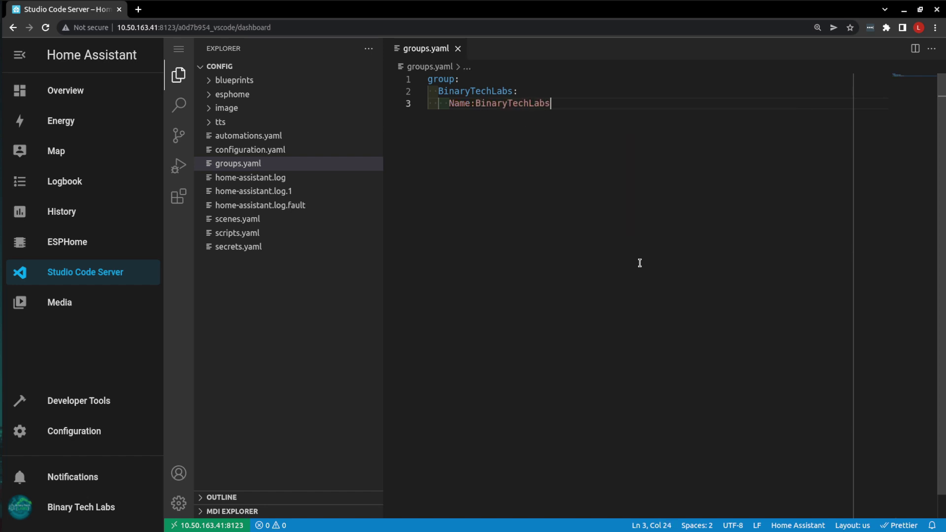
key("ctrl+space")
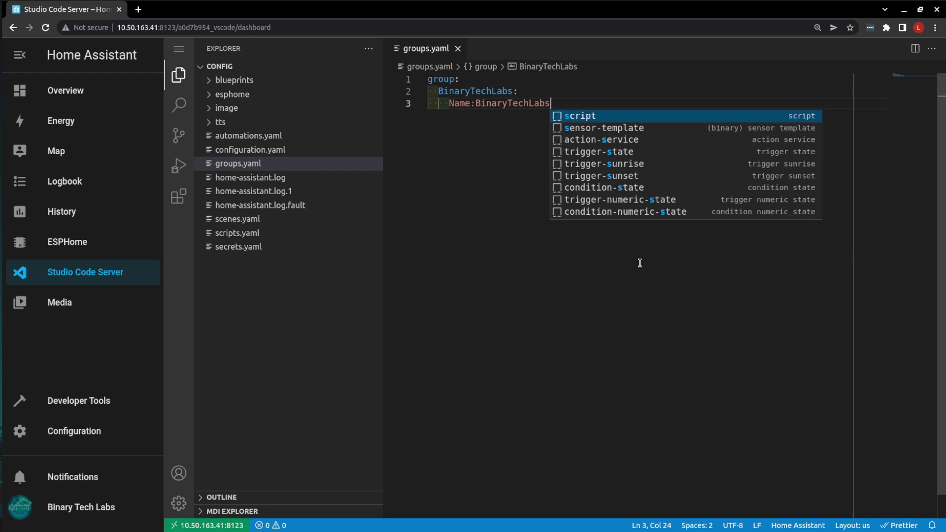
key("Left")
key("Left")
key("Left")
key("Left")
key("Left")
key("Left")
key("Left")
key("Left")
key("Left")
key("Left")
key("Left")
key("Left")
key("Left")
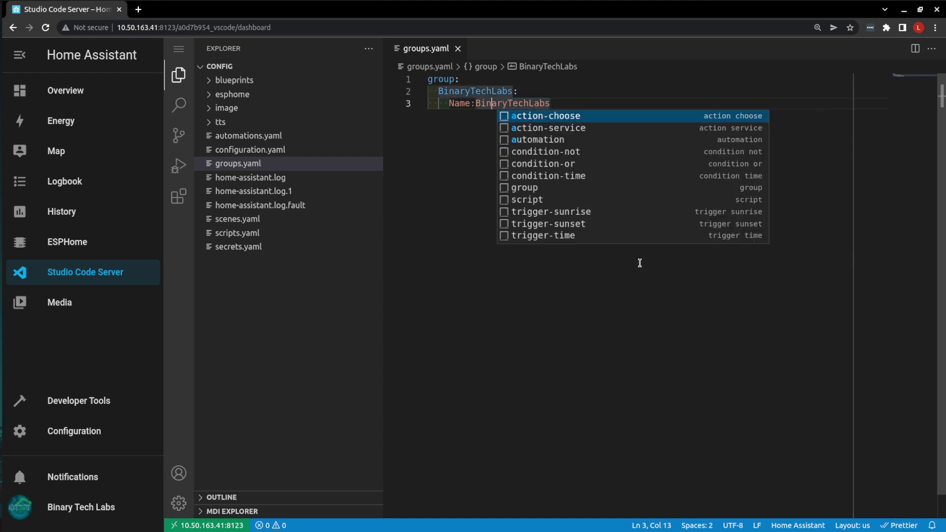
key("Left")
key("Escape")
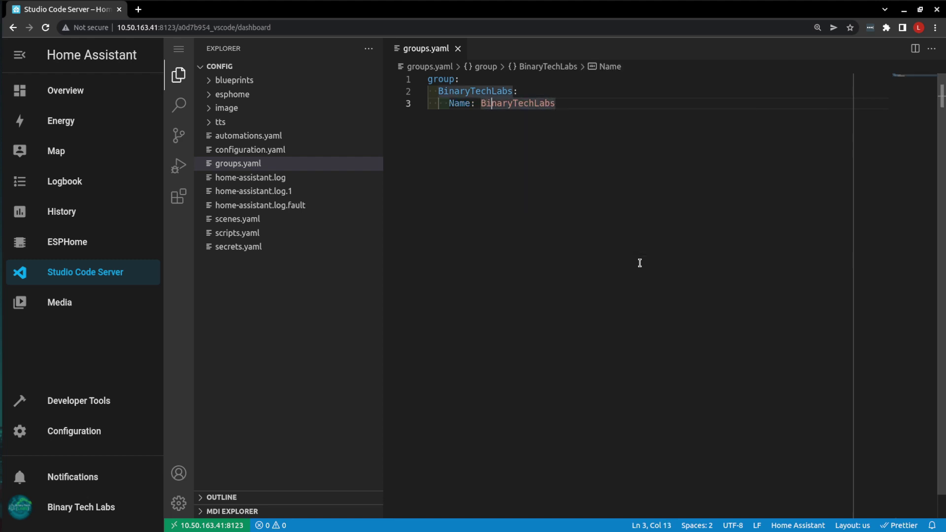
key("End")
- Add an entities list with device_tracker.sm_n975w and device_tracker.bluetooth
key("Return")
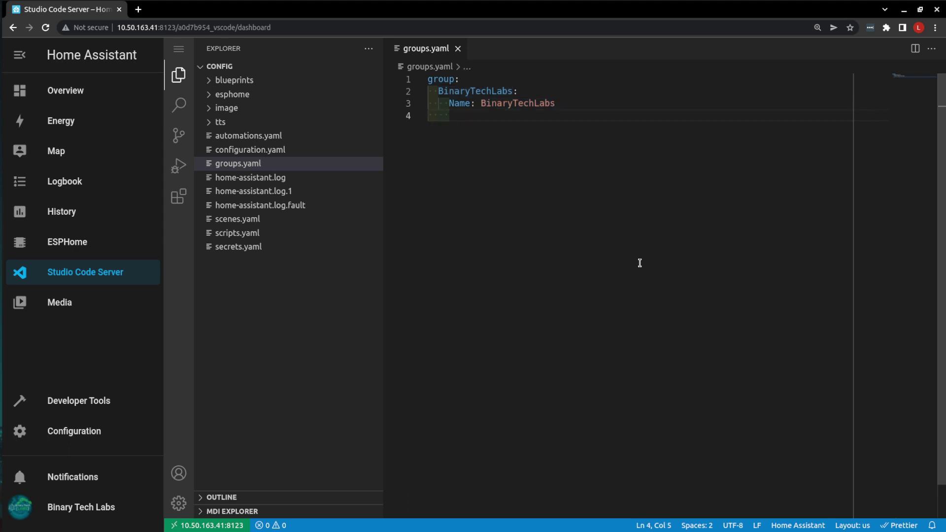
type("entities")
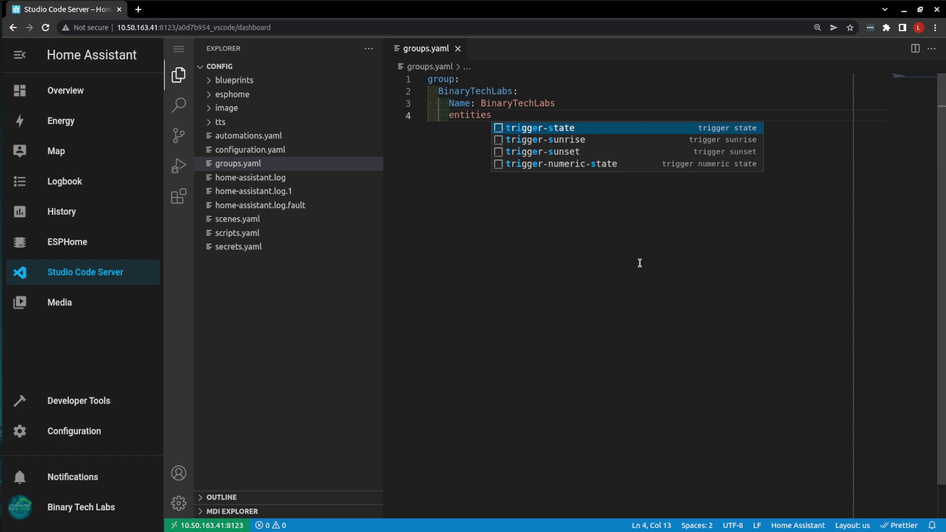
type(":")
key("Return")
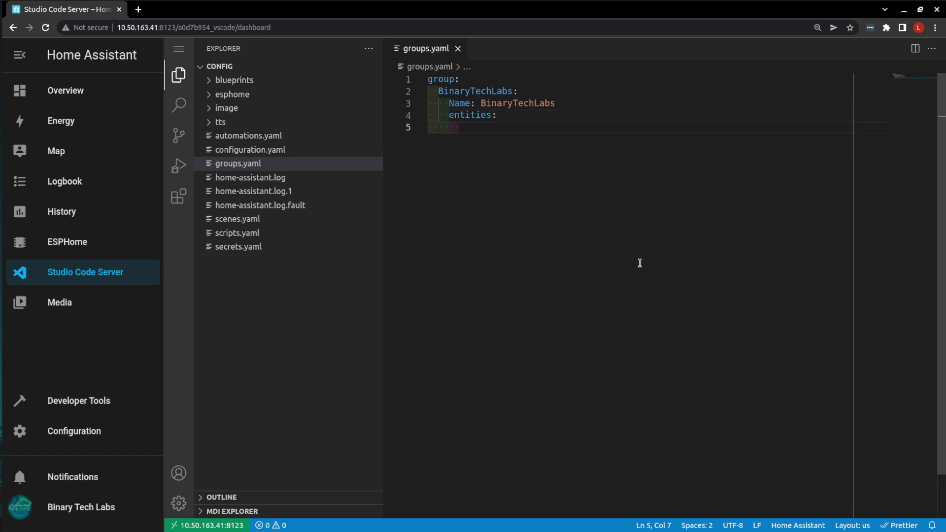
type("- ")
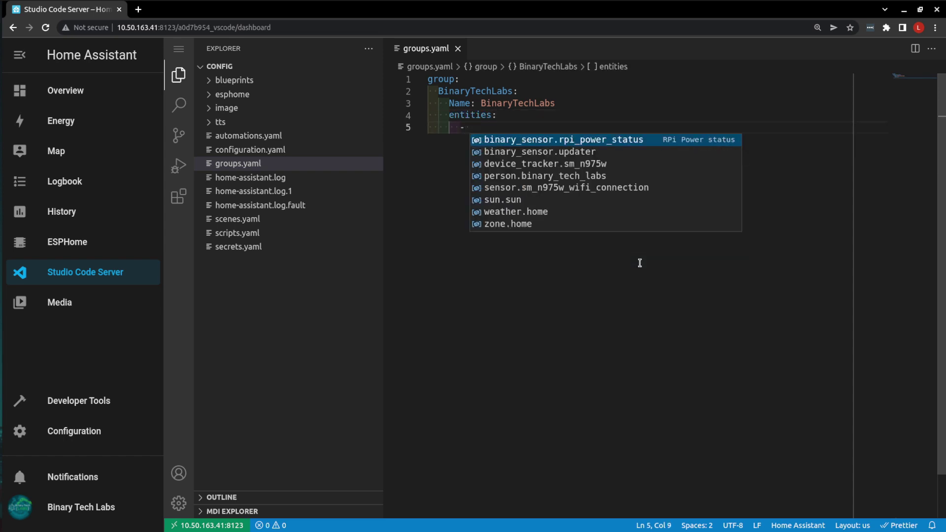
type("dev")
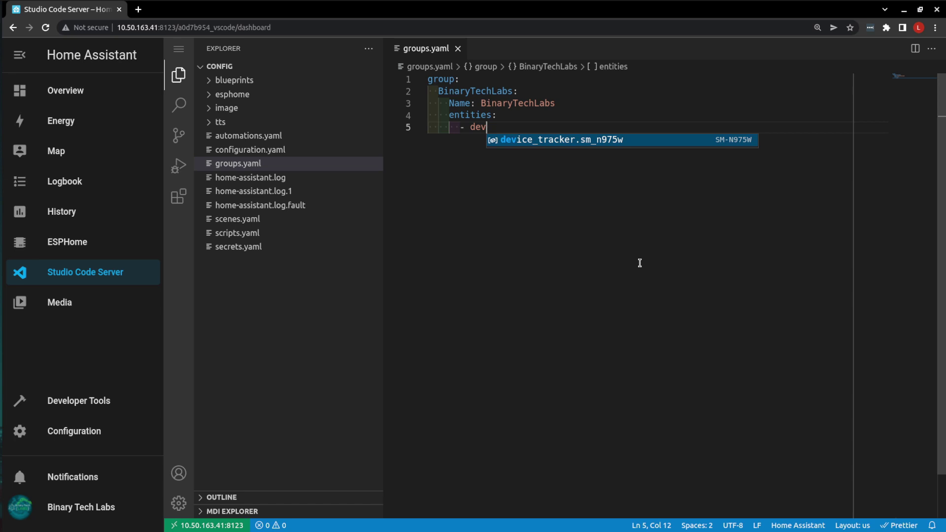
key("Return")
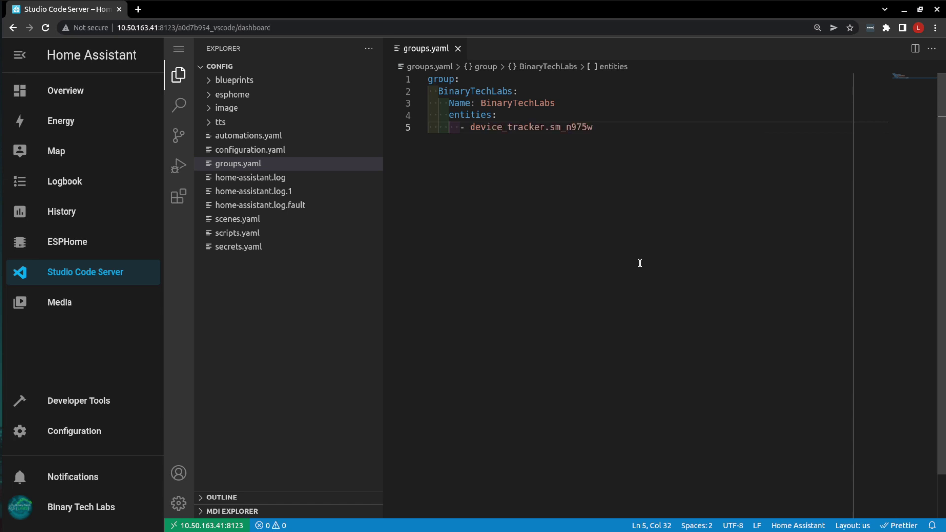
key("Return")
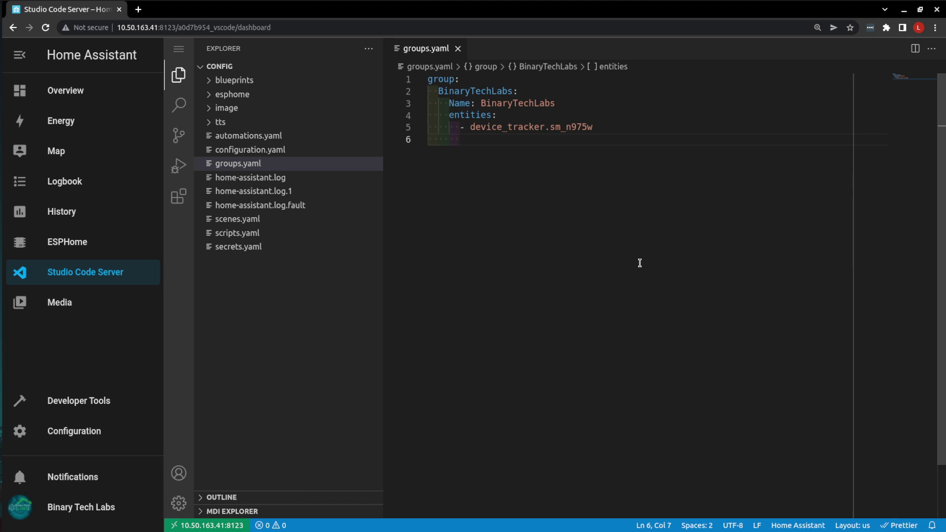
type("- ")
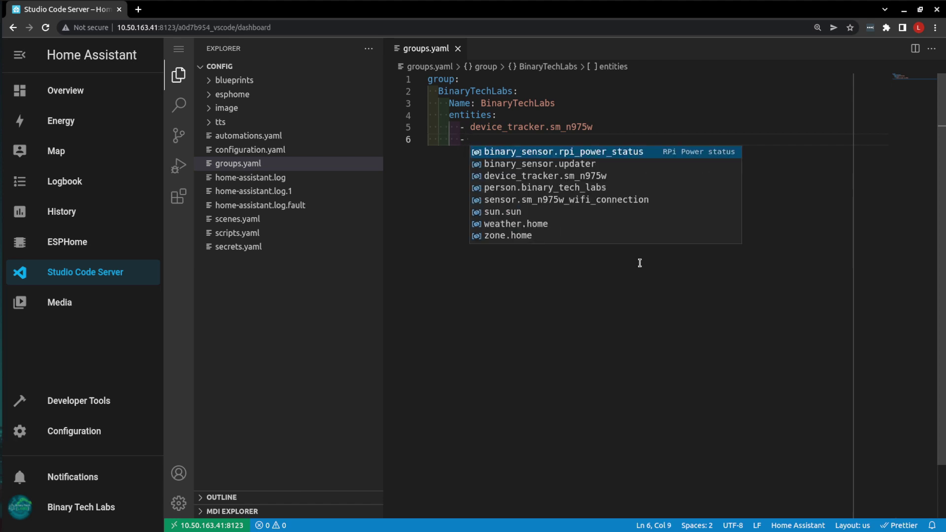
type("dev")
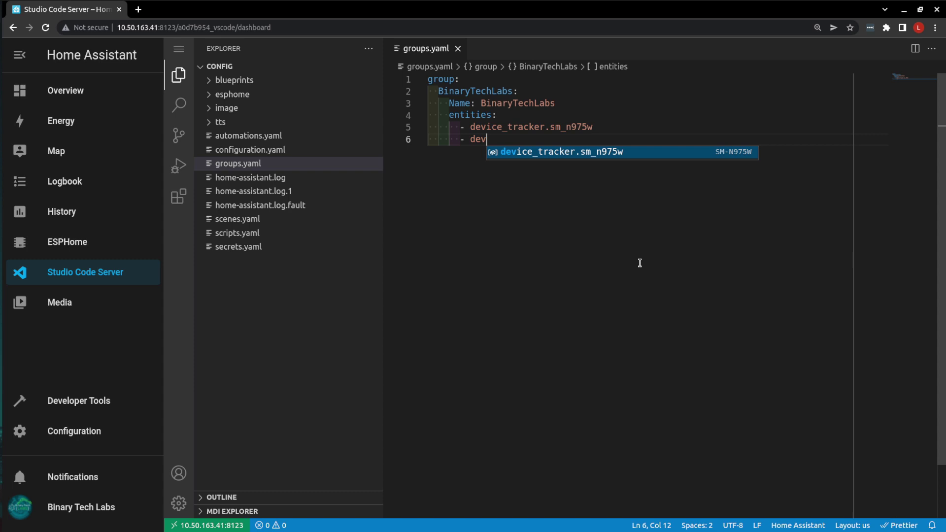
key("Return")
key("BackSpace")
key("BackSpace")
key("BackSpace")
key("BackSpace")
key("BackSpace")
key("BackSpace")
key("BackSpace")
key("BackSpace")
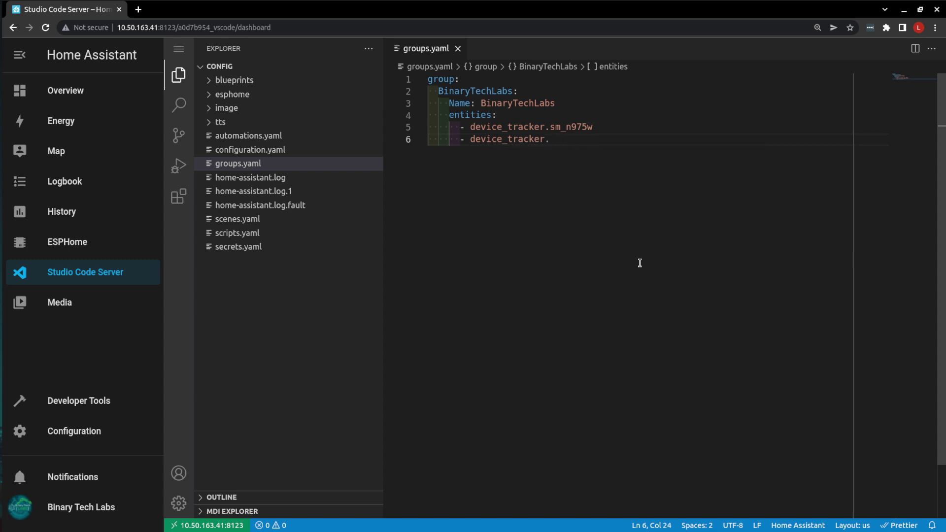
type("bluetooth")
key("Return")
key("Return")
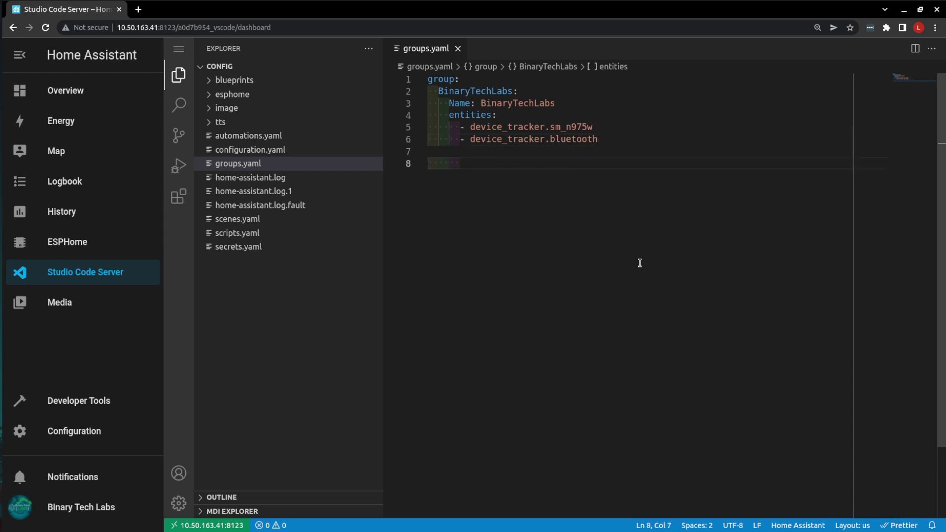
key("alt+Tab")
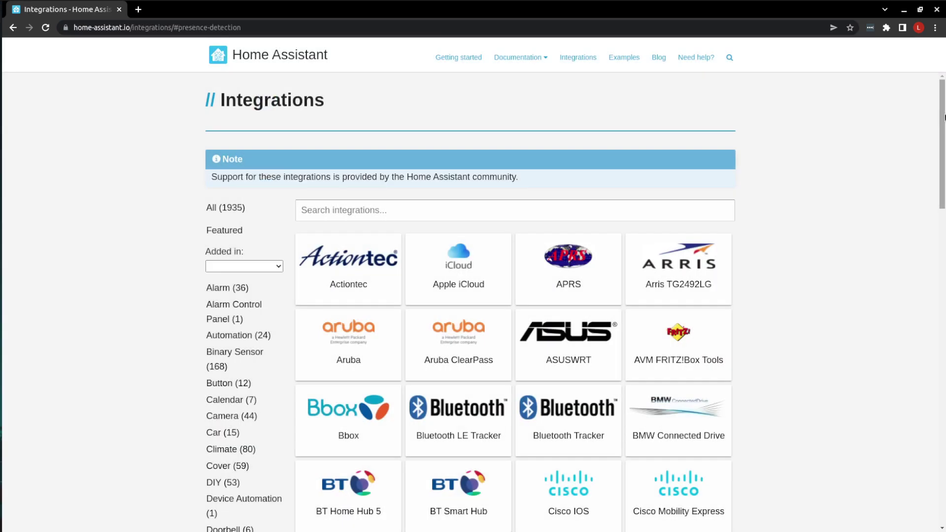
scroll(939, 194, "down", 3)
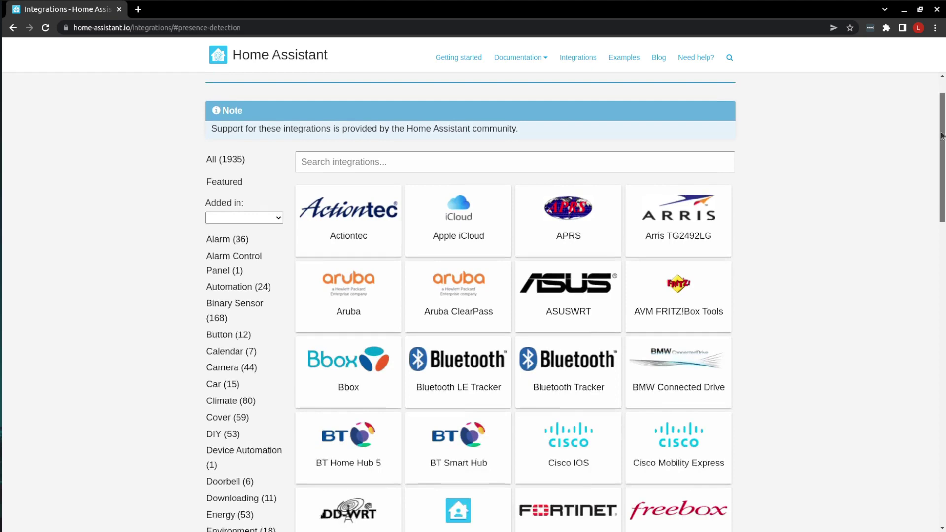
left_click_drag(939, 195, 942, 423)
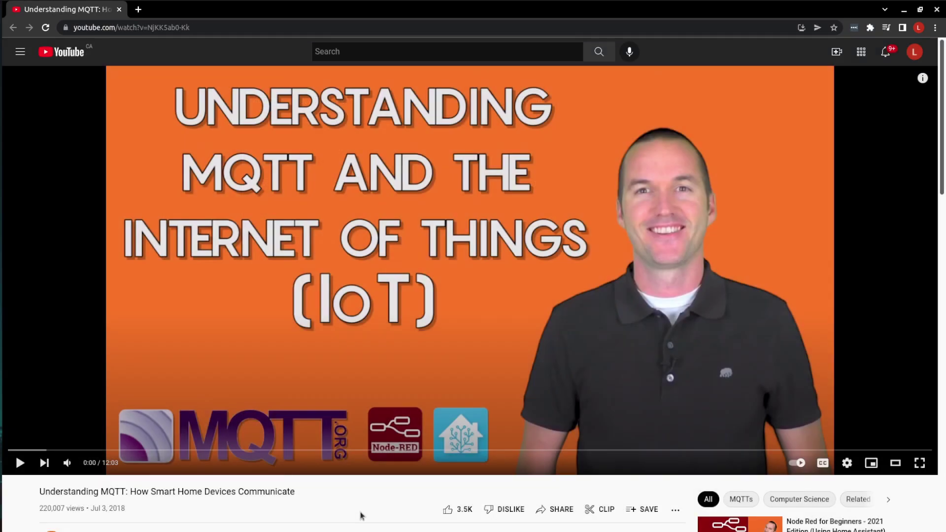
- Scroll the 'Understanding MQTT: How Smart Home Devices Communicate' video page to view its channel details
scroll(361, 516, "down", 2)
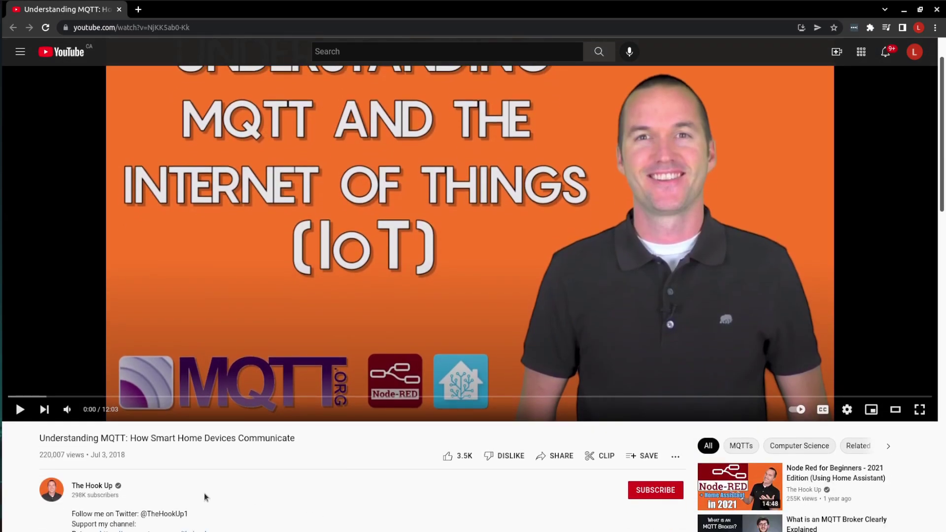
scroll(354, 491, "up", 2)
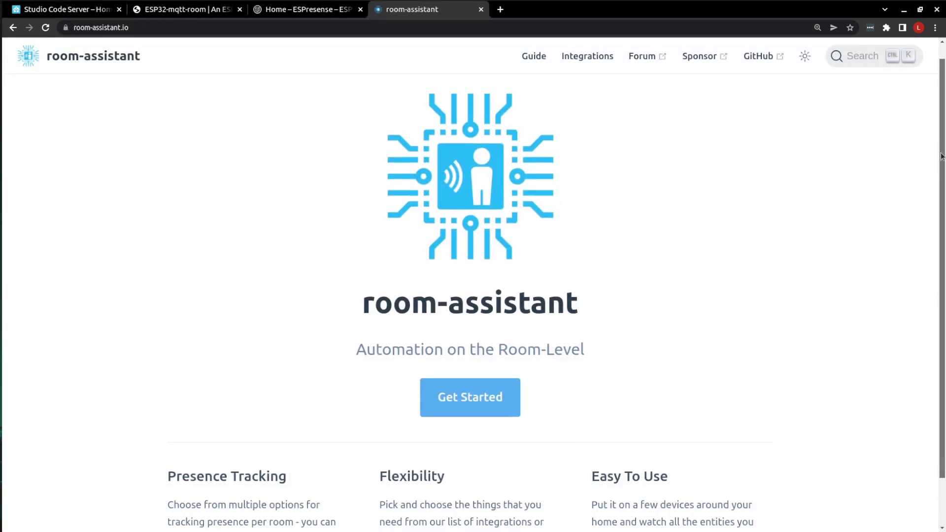
- Open room-assistant.io's Get Started introduction guide and scroll through it
scroll(497, 349, "down", 1)
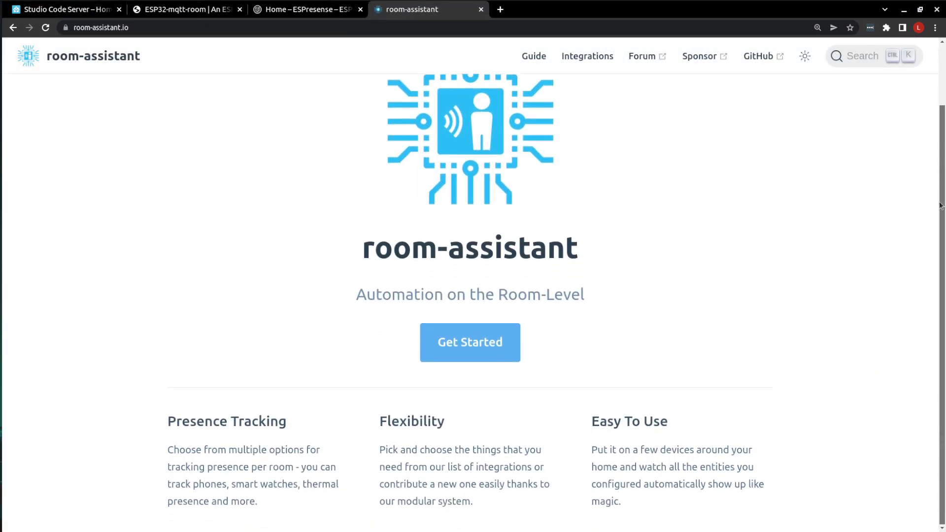
left_click(498, 350)
left_click_drag(941, 79, 943, 389)
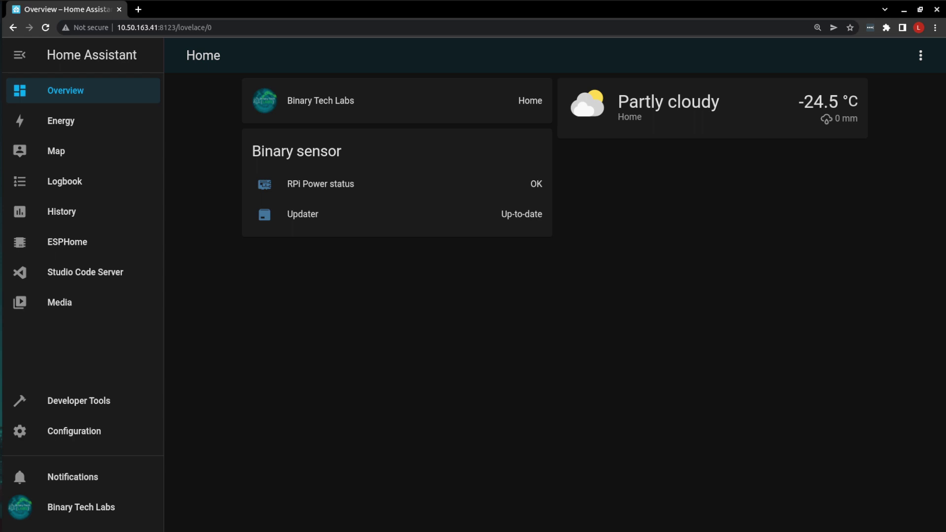
- Search the Add-on Store for 'mqtt' and open the Mosquitto broker add-on page
left_click(74, 431)
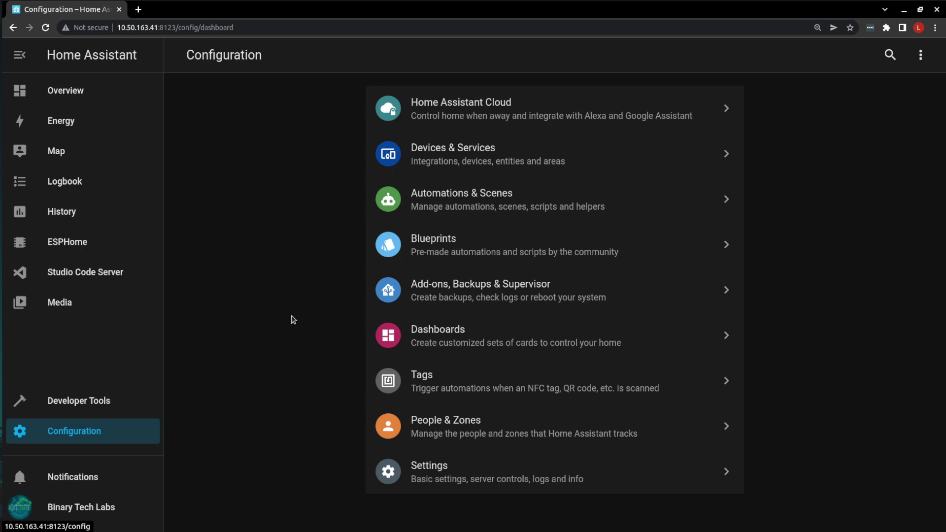
left_click(452, 296)
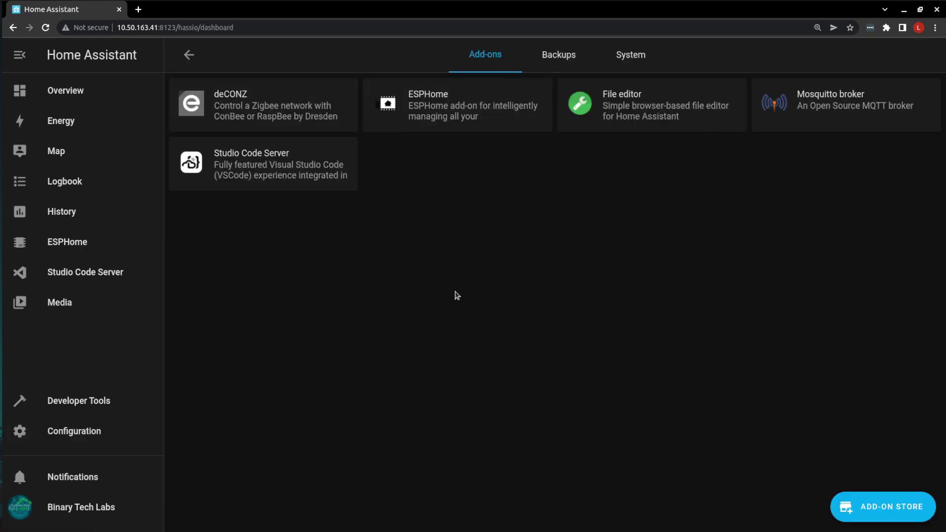
left_click(851, 507)
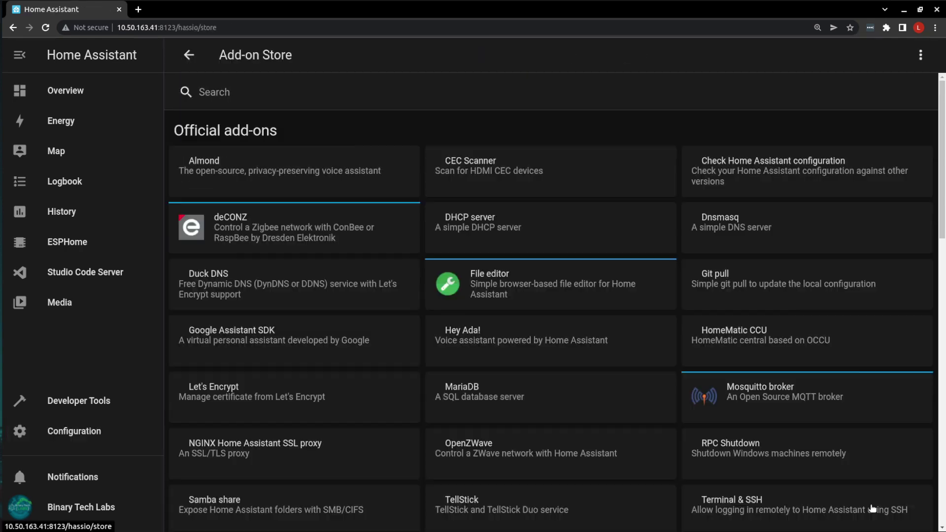
left_click(239, 92)
type("mqtt")
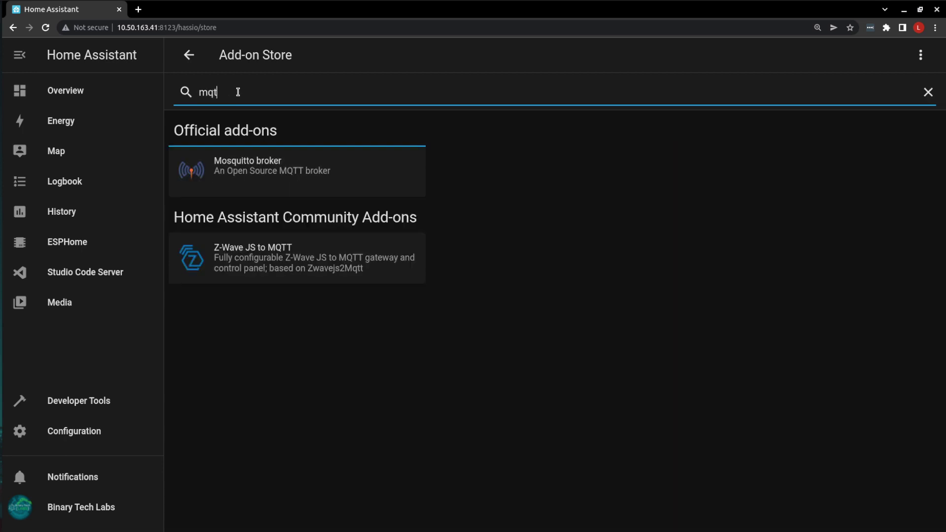
left_click(246, 168)
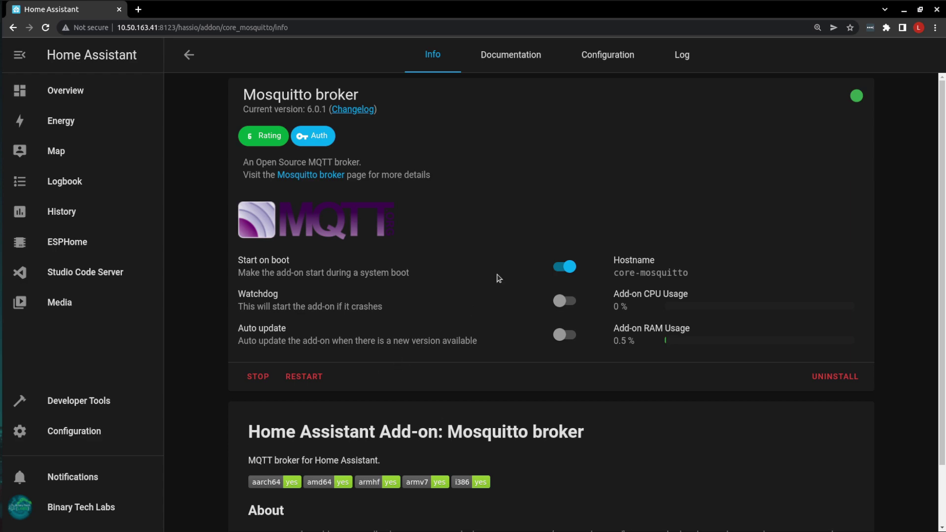
left_click(680, 58)
scroll(528, 229, "down", 20)
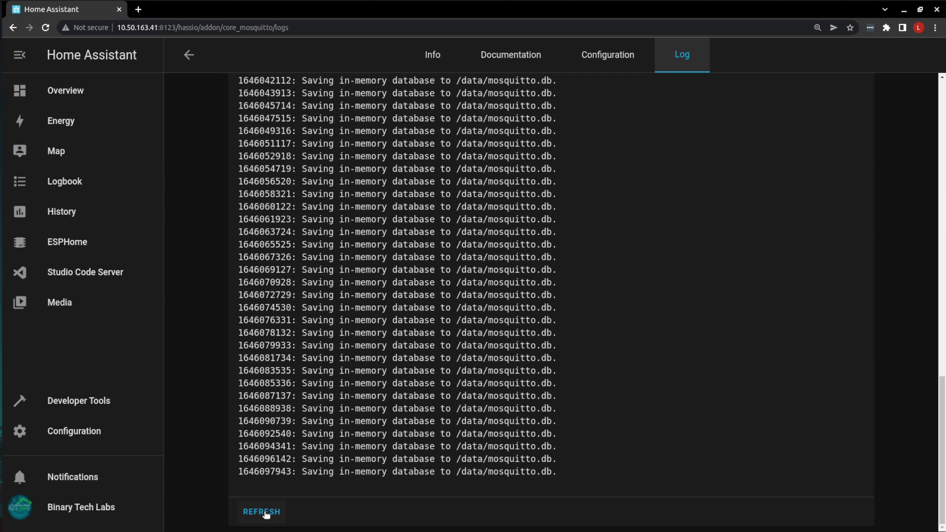
left_click(262, 511)
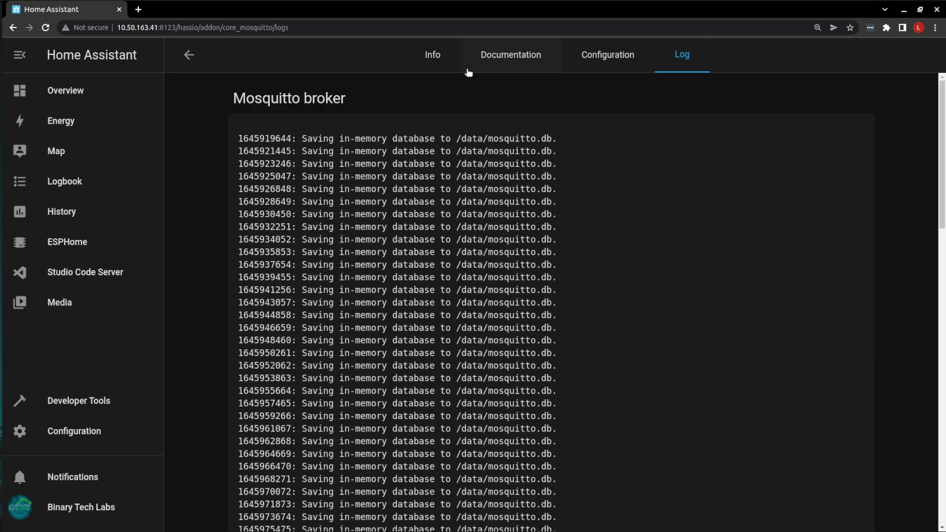
left_click(432, 56)
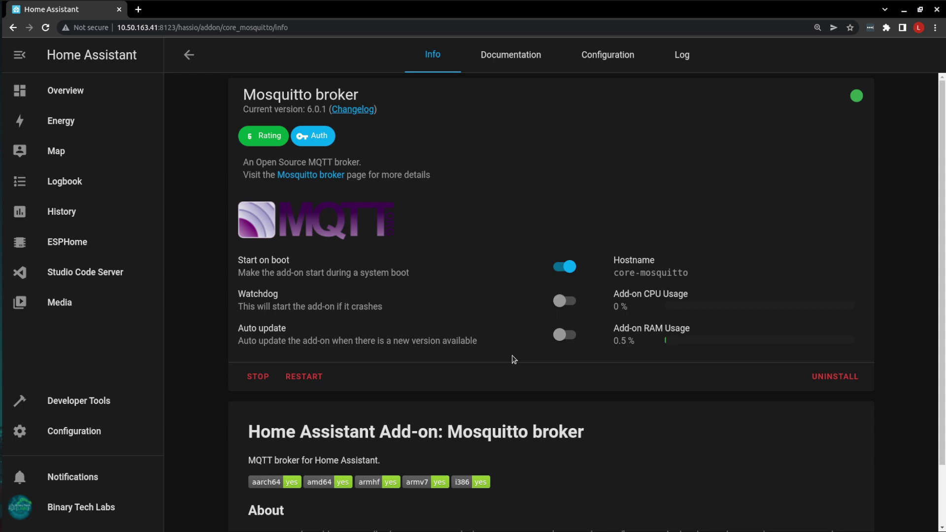
- View the Users list under People & Zones and confirm Advanced Mode is on in the profile
left_click(71, 430)
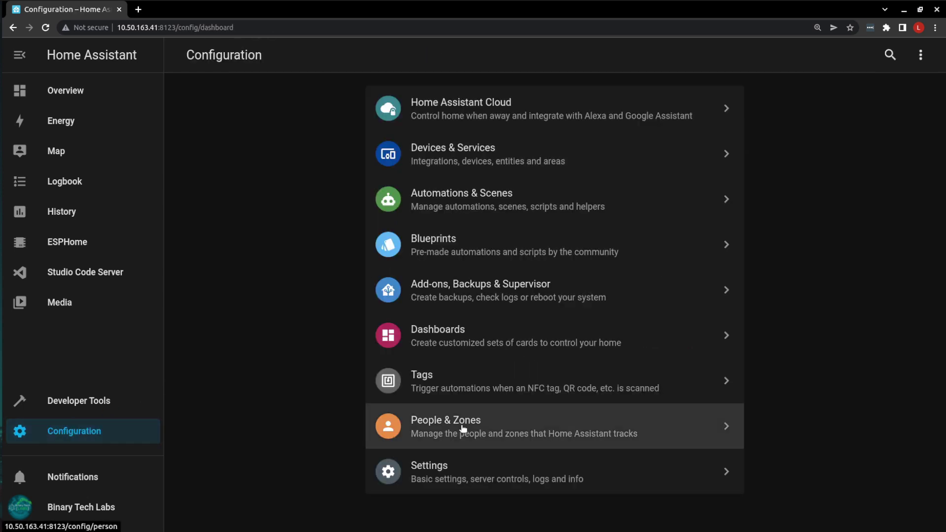
left_click(434, 427)
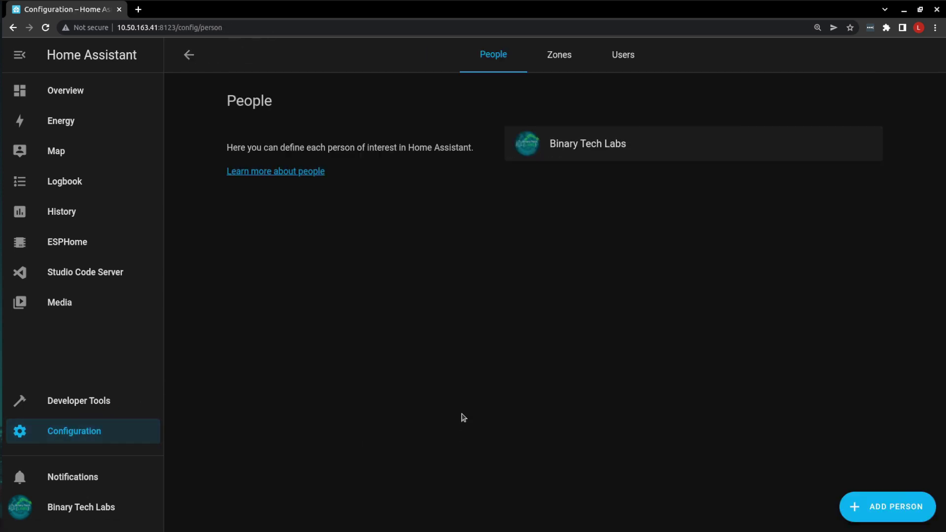
left_click(629, 60)
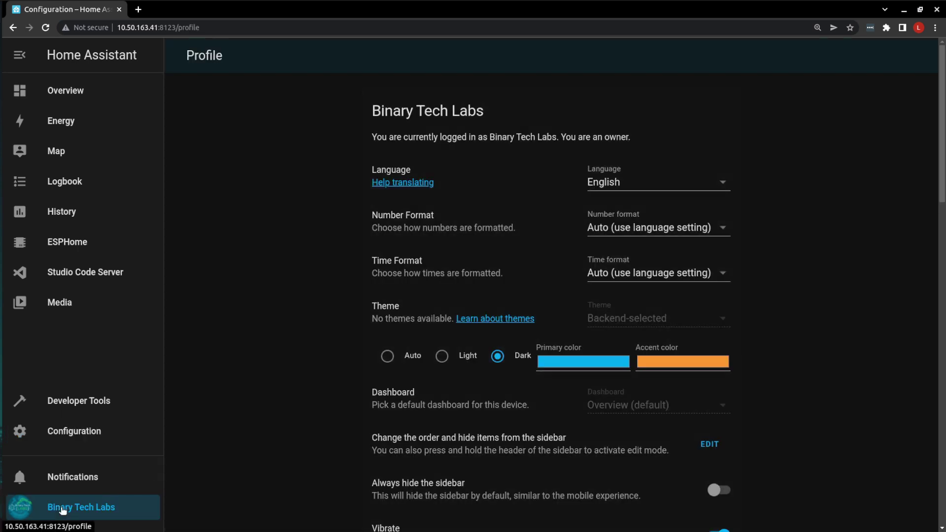
scroll(319, 298, "down", 5)
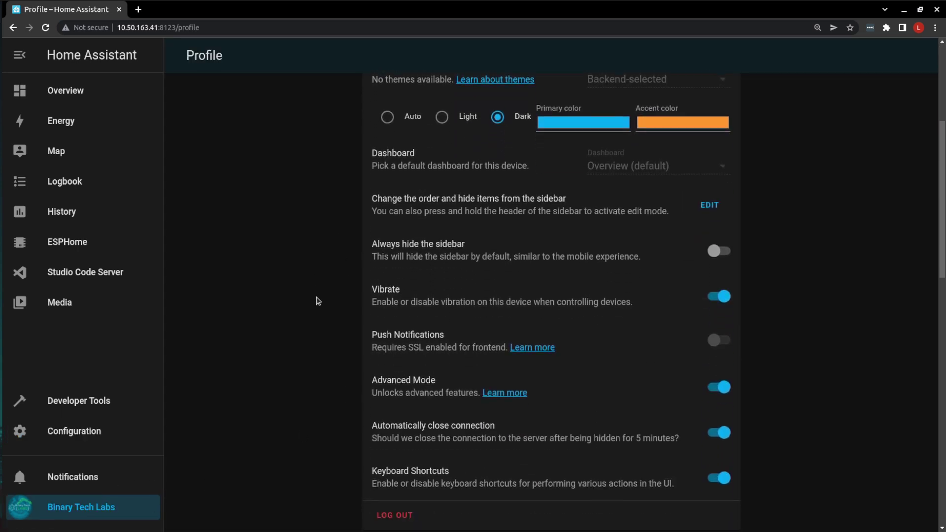
scroll(318, 300, "down", 2)
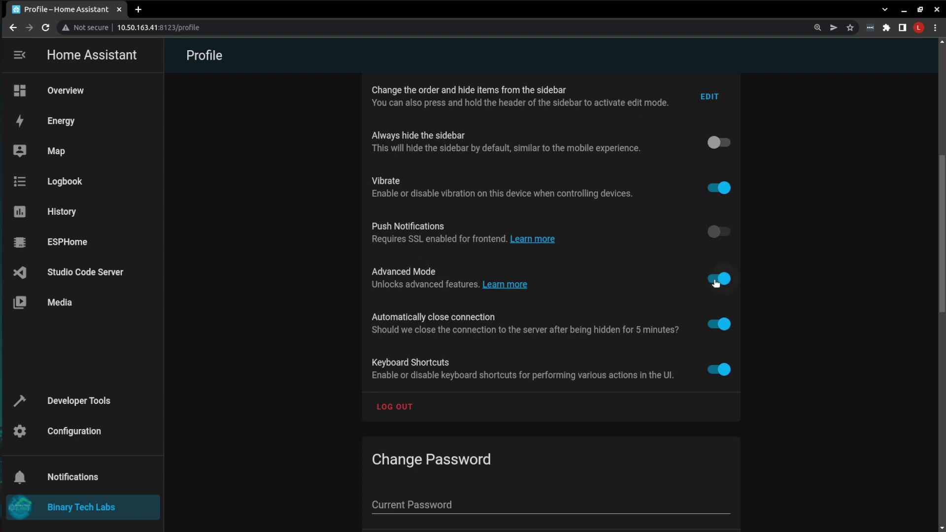
left_click(77, 435)
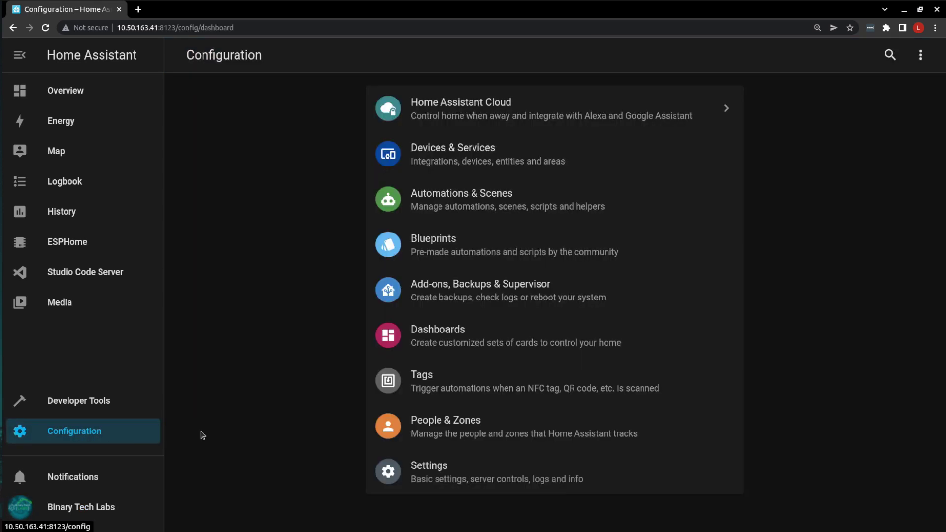
- Add a Home Assistant user with name and username mqtt-user and a confirmed password
left_click(464, 424)
left_click(623, 60)
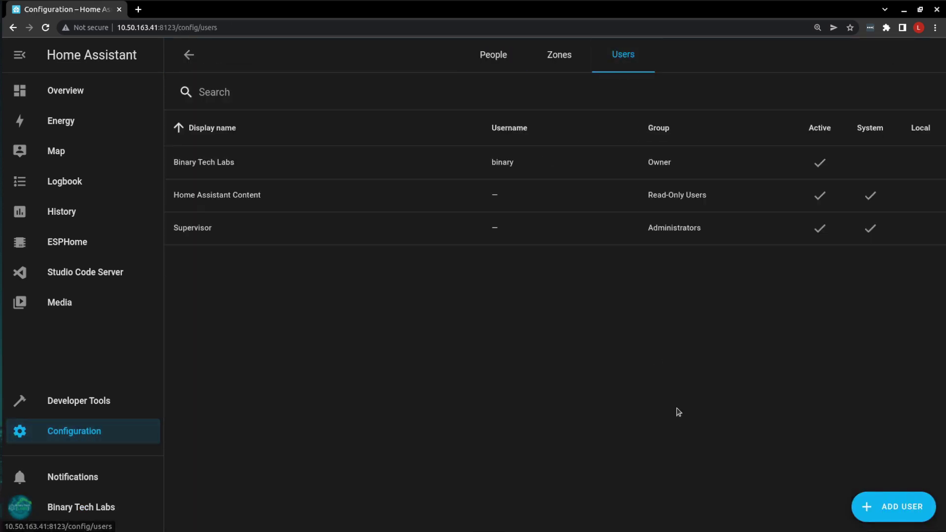
left_click(904, 510)
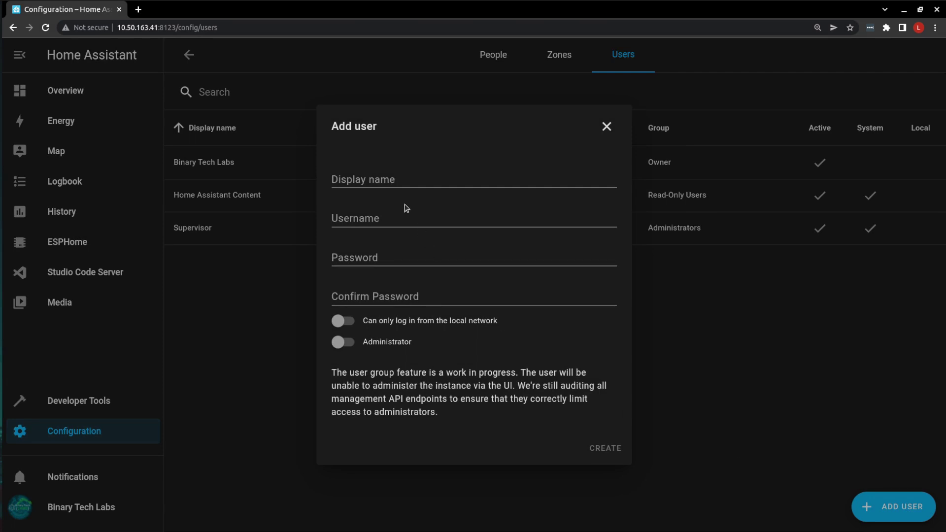
left_click(387, 176)
type("mq")
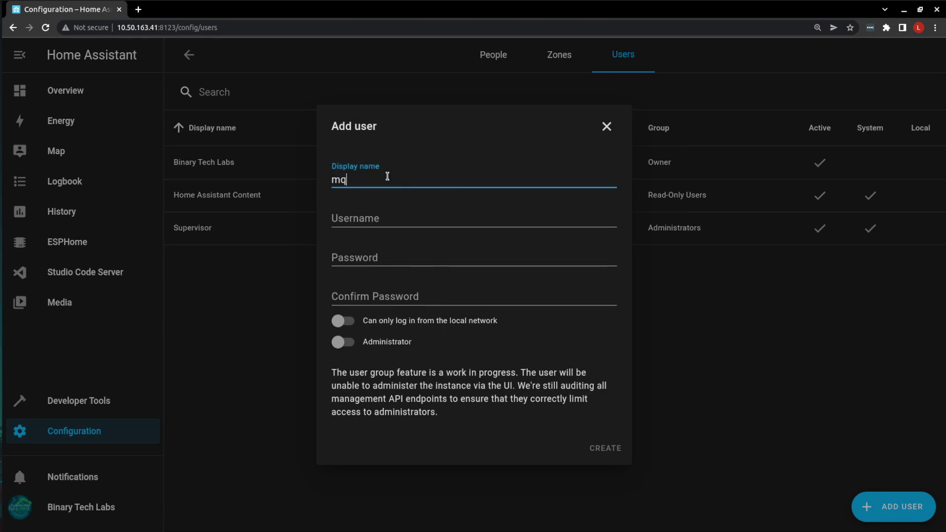
type("tt-user")
key("Tab")
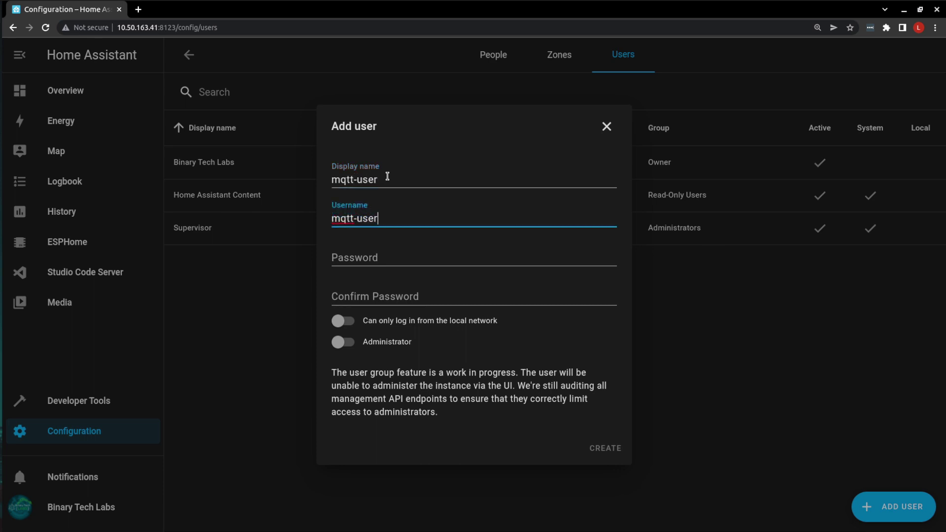
key("Tab")
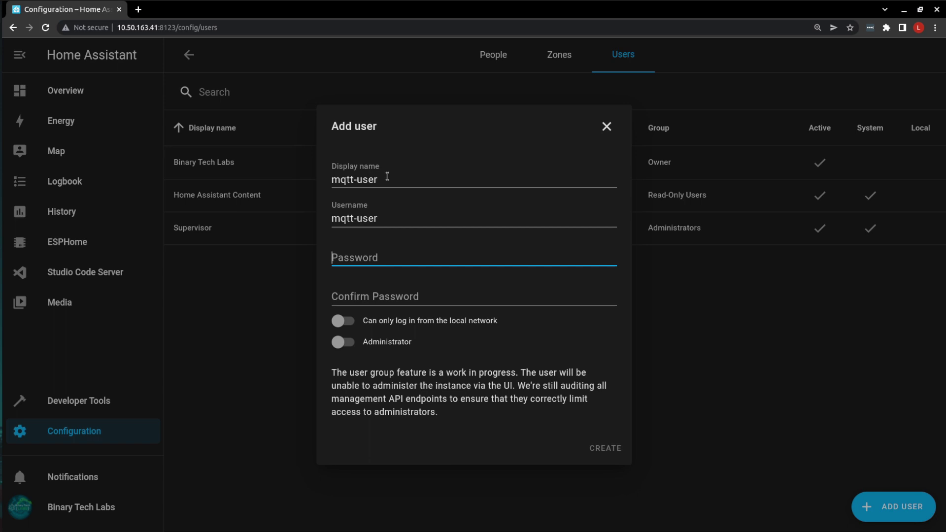
type("********")
key("Tab")
type("****")
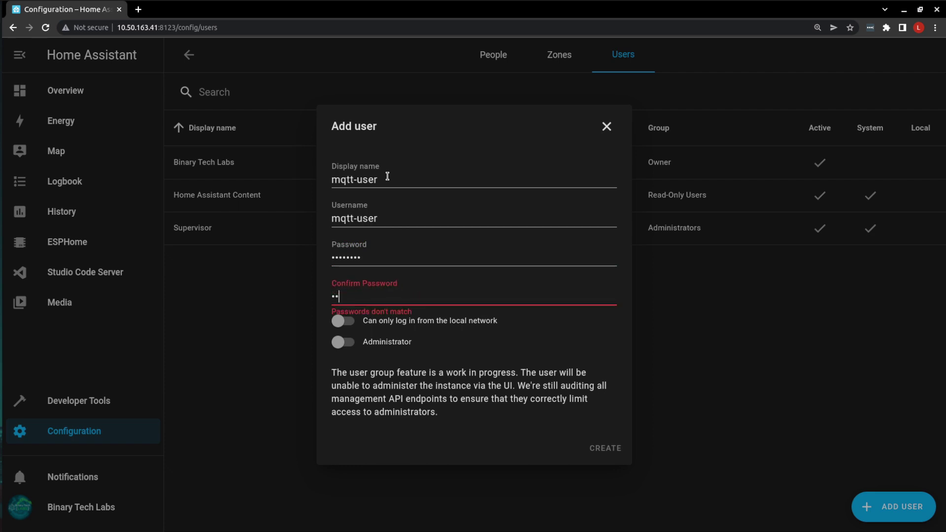
type("****")
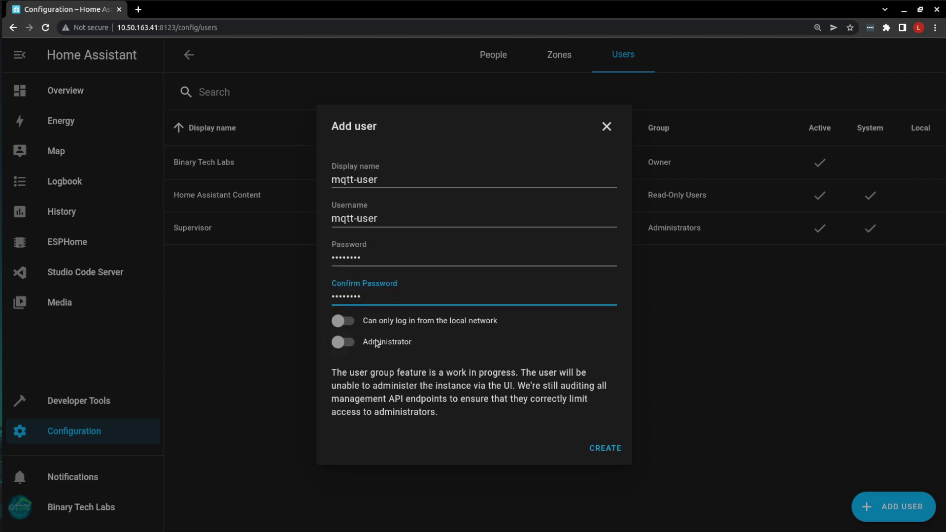
left_click(610, 450)
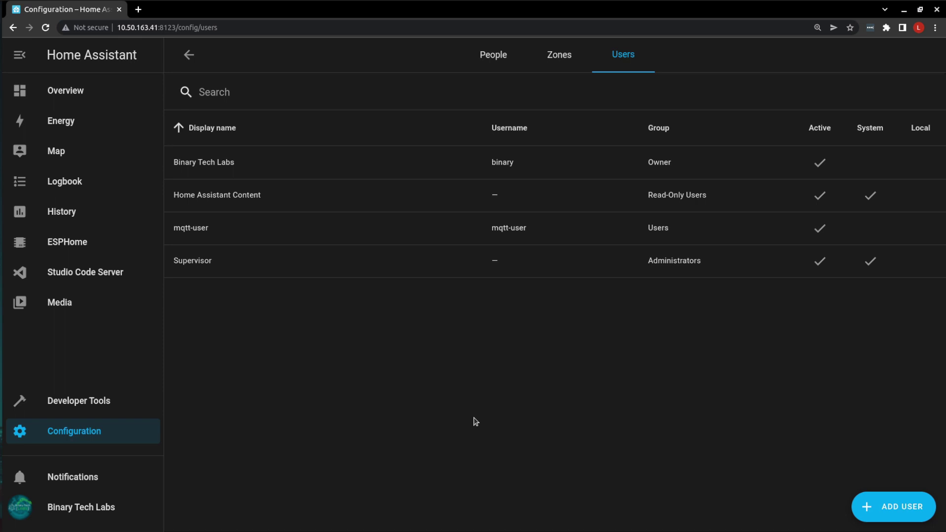
- Go to Configuration > Integrations and scroll down to the discovered MQTT card
left_click(63, 477)
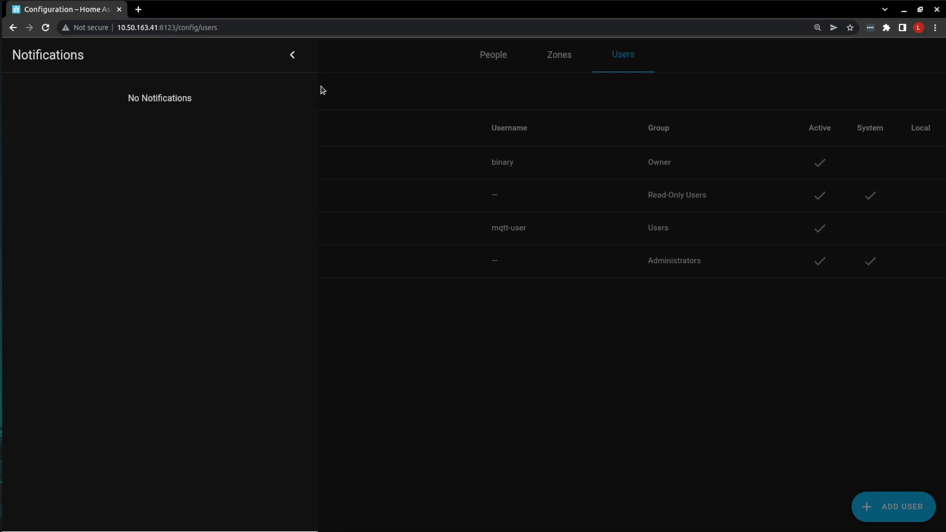
left_click(293, 55)
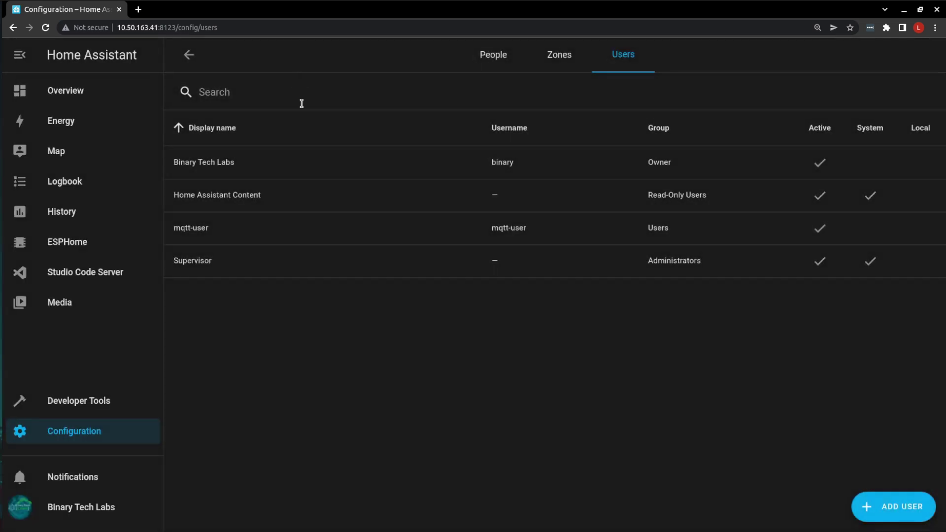
left_click(73, 433)
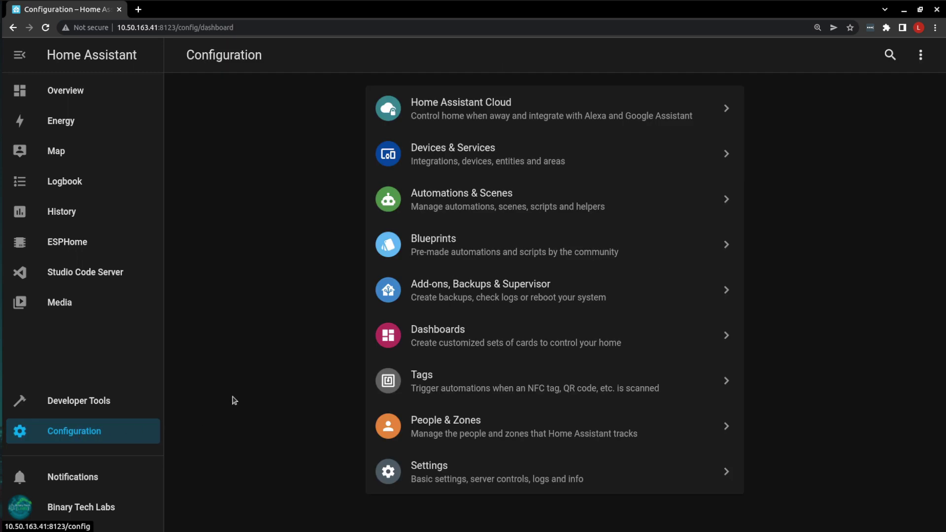
left_click(457, 159)
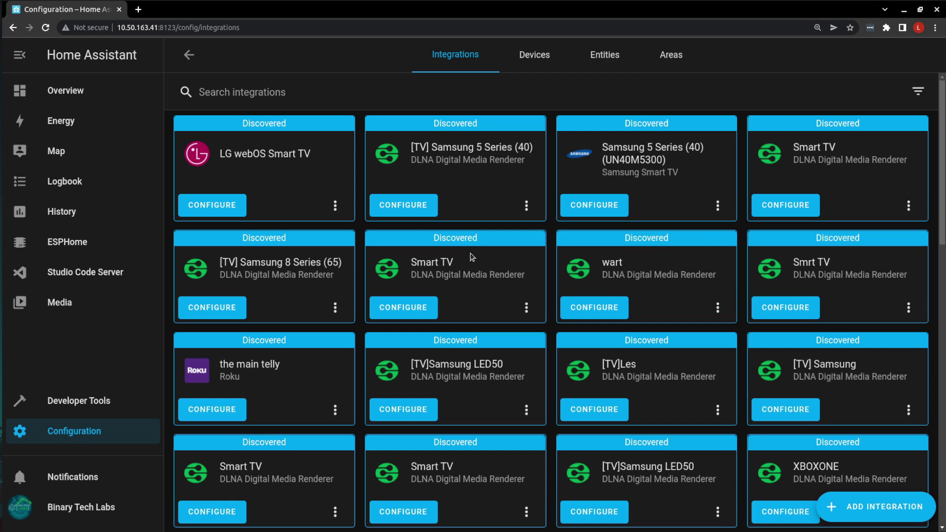
scroll(456, 291, "down", 4)
scroll(455, 292, "down", 2)
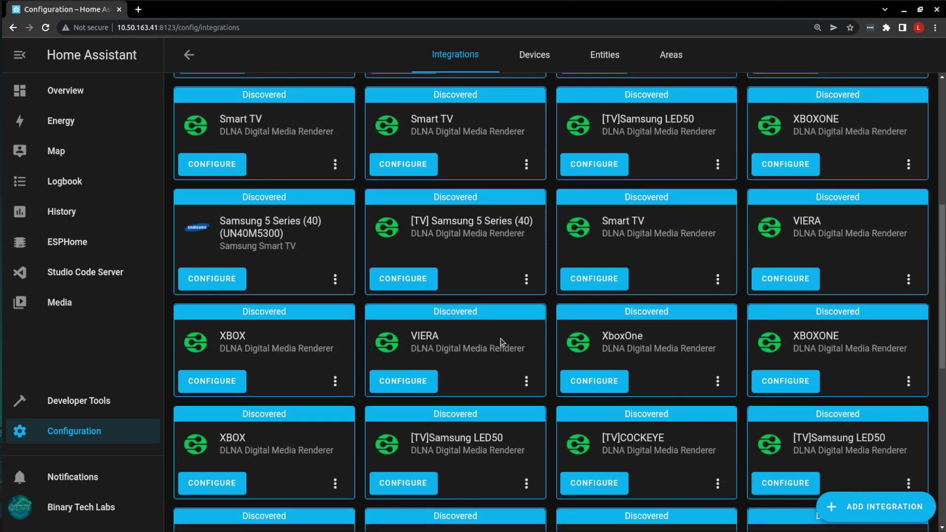
scroll(486, 408, "down", 2)
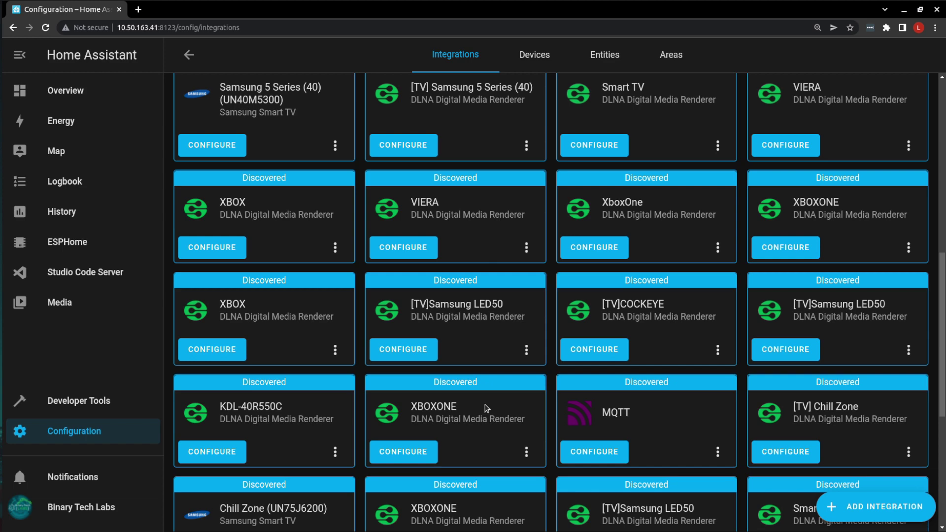
scroll(486, 408, "down", 1)
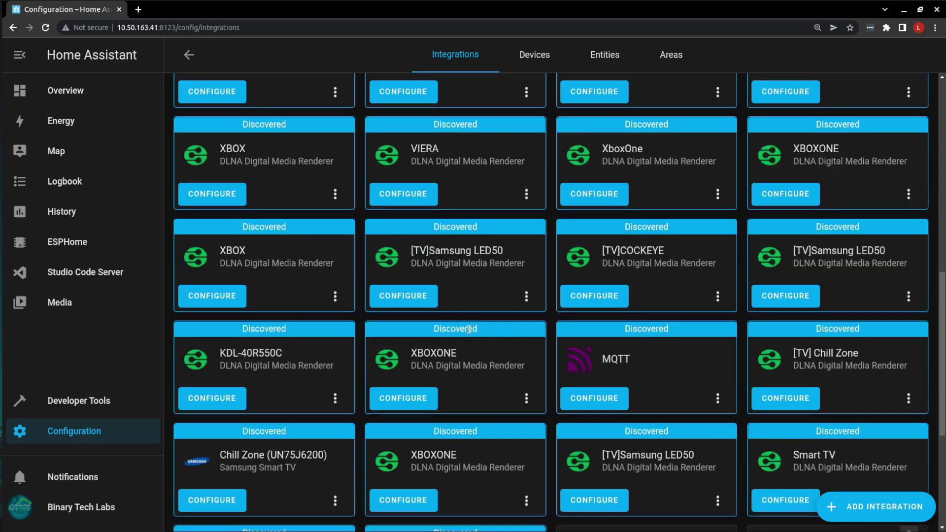
scroll(490, 327, "down", 2)
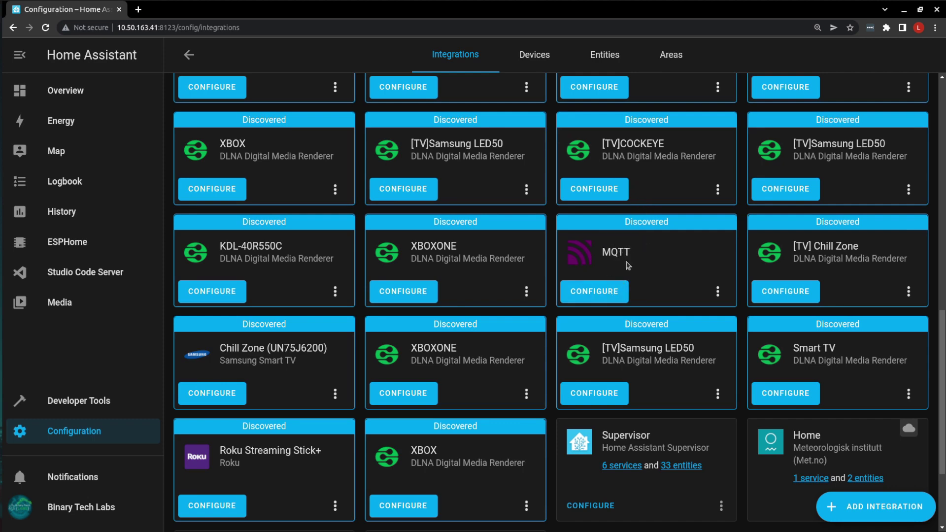
- Set up the discovered MQTT integration for the Mosquitto broker and open its MQTT settings
left_click(606, 292)
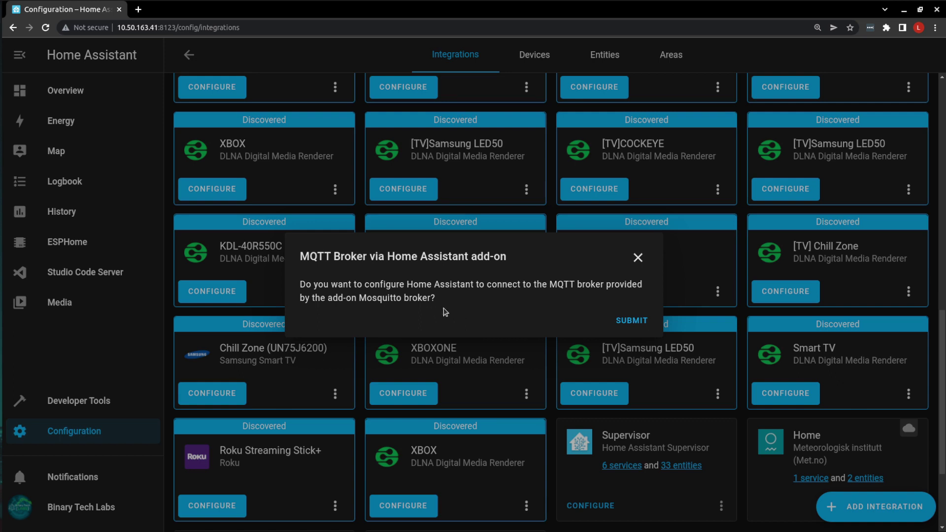
left_click(631, 325)
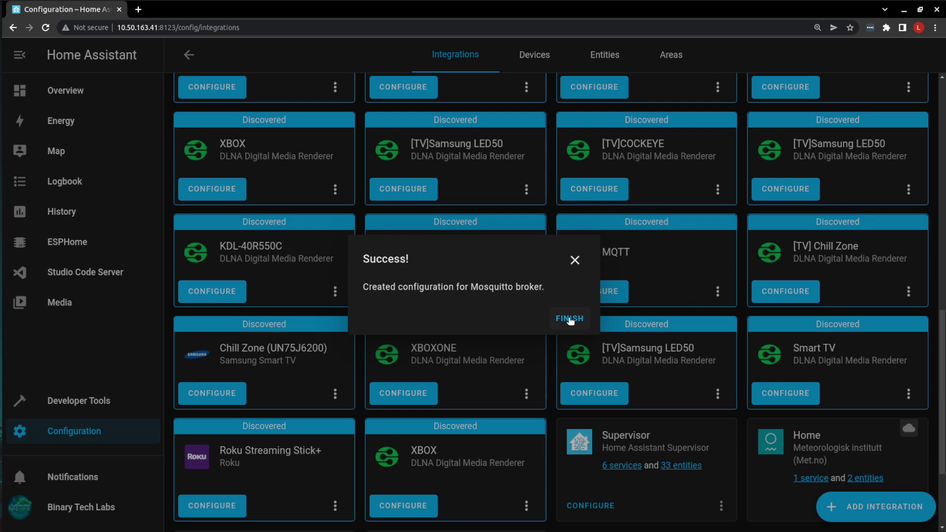
left_click(567, 318)
scroll(584, 373, "down", 2)
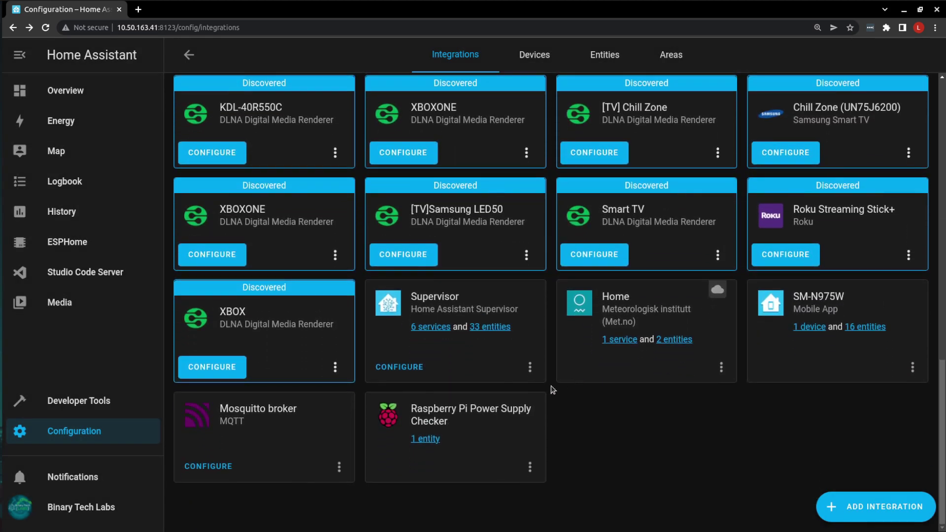
left_click(208, 466)
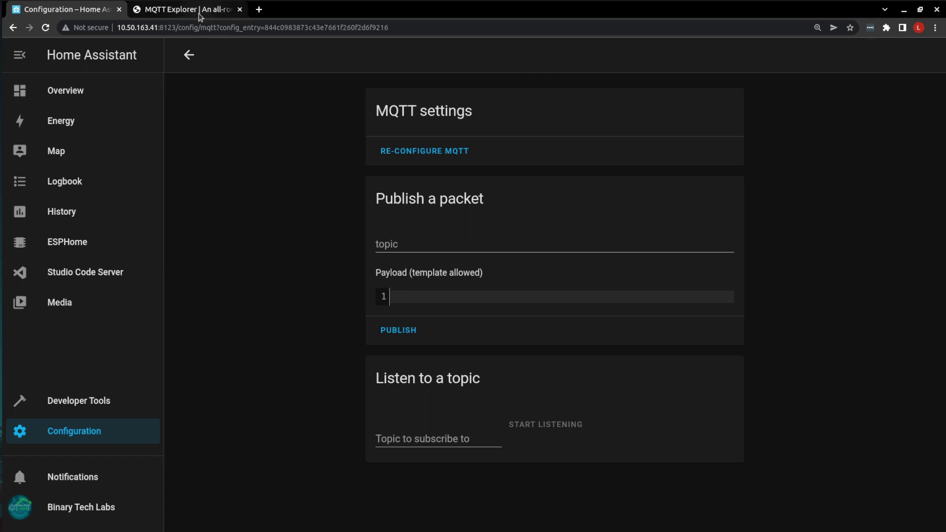
- Switch to the MQTT Explorer website and scroll down to its Download table
left_click(200, 12)
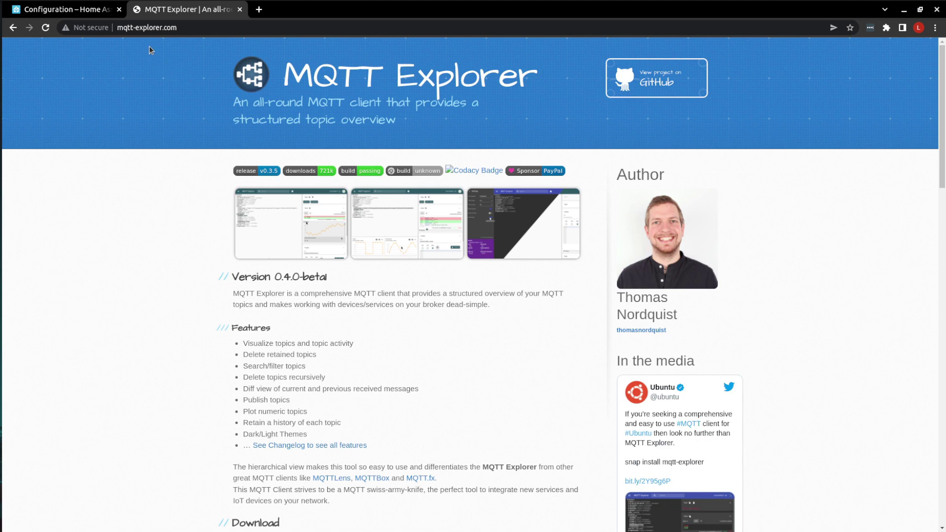
scroll(192, 261, "down", 3)
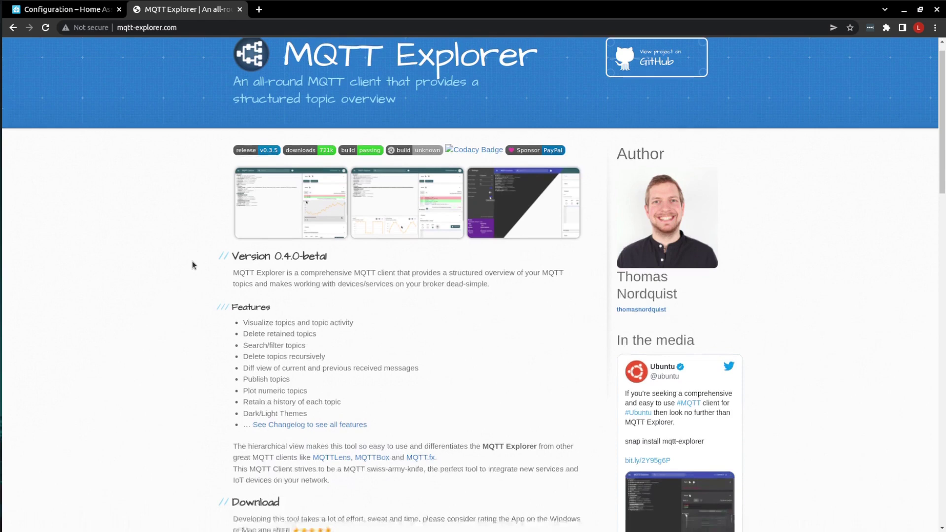
scroll(192, 265, "down", 5)
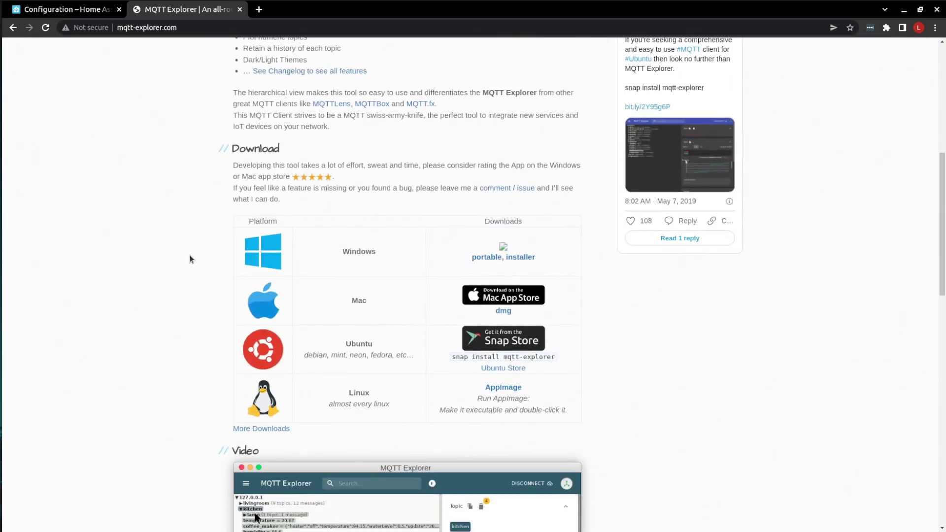
scroll(206, 216, "down", 1)
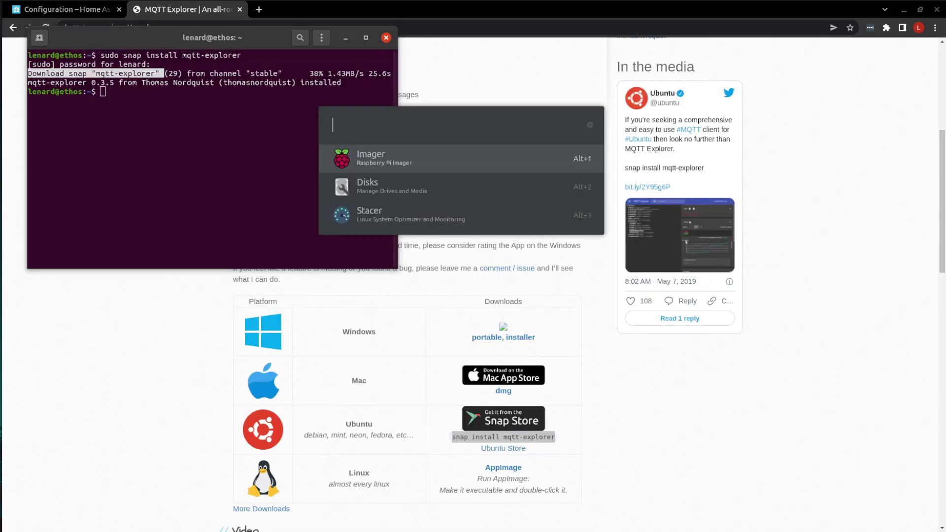
- Launch MQTT Explorer and start a new connection to host 10.50.163.41
type("mq")
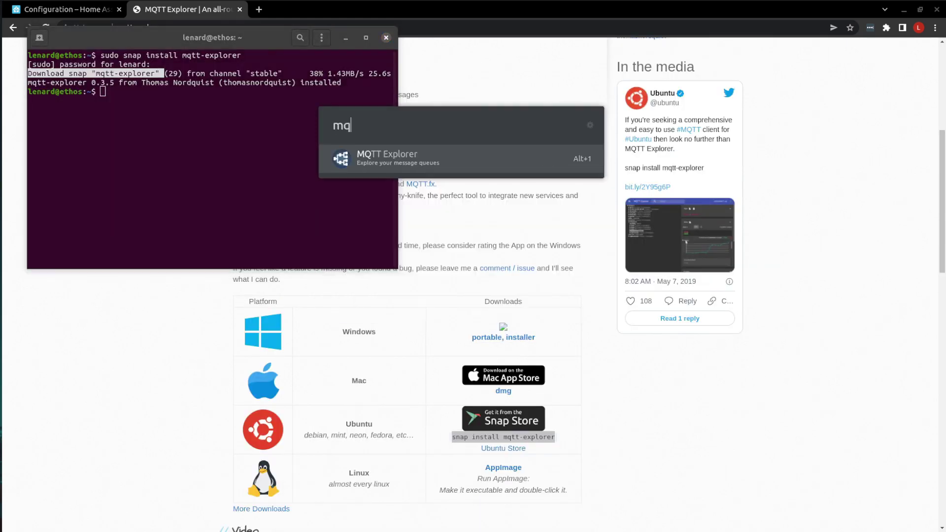
left_click(395, 158)
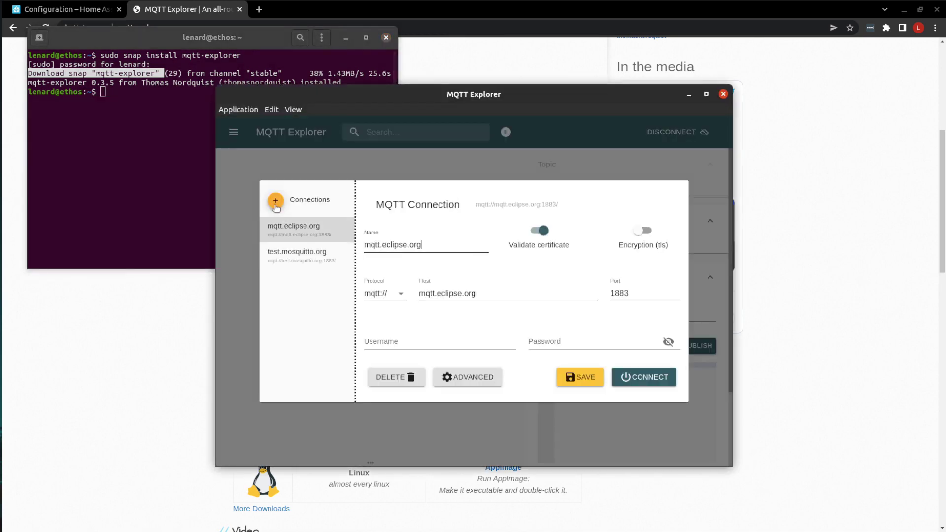
left_click(275, 200)
left_click(425, 293)
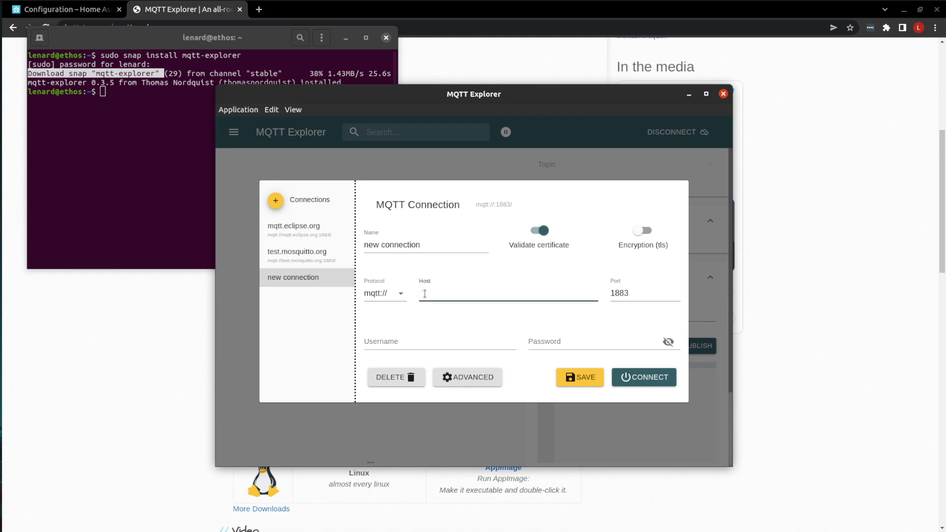
type("10.50.163.41")
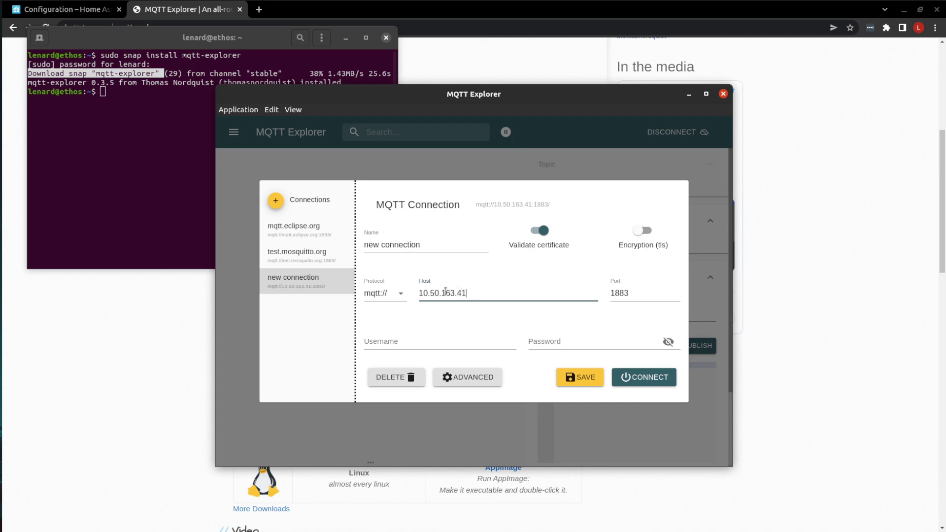
- Enter username mqtt-user and its password, then connect to the broker
left_click(404, 337)
type("mqtt-")
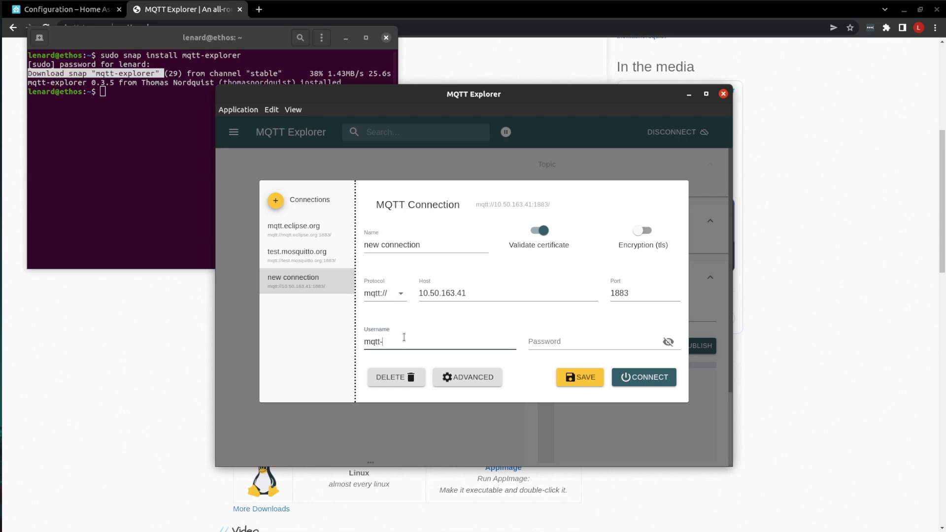
type("user")
left_click(548, 338)
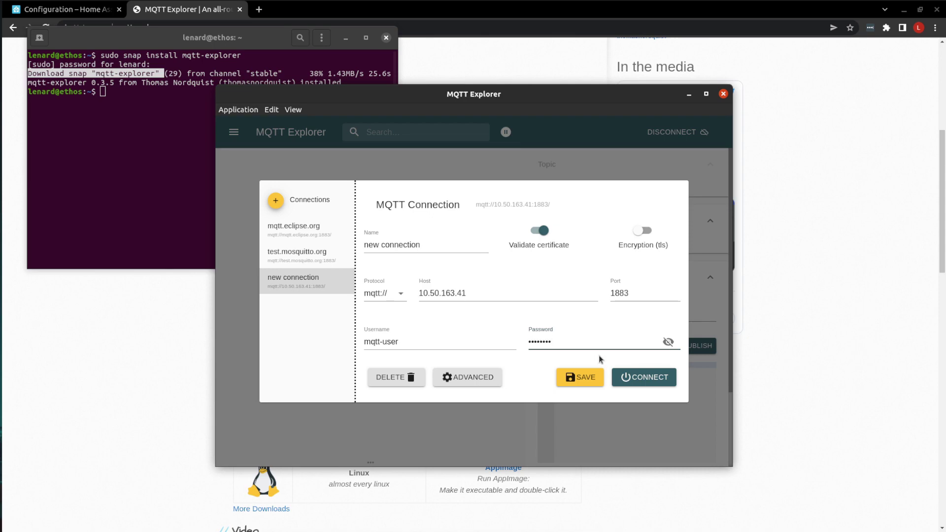
left_click(649, 377)
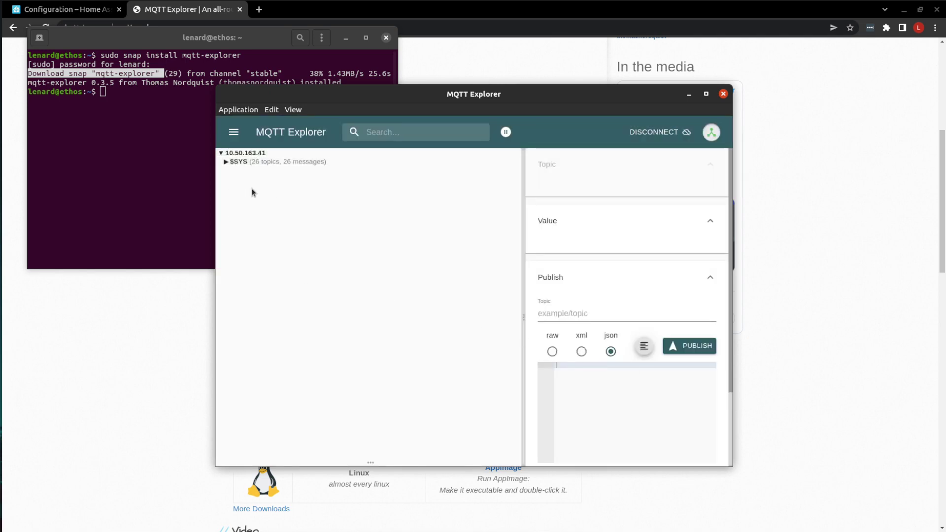
left_click_drag(452, 95, 515, 110)
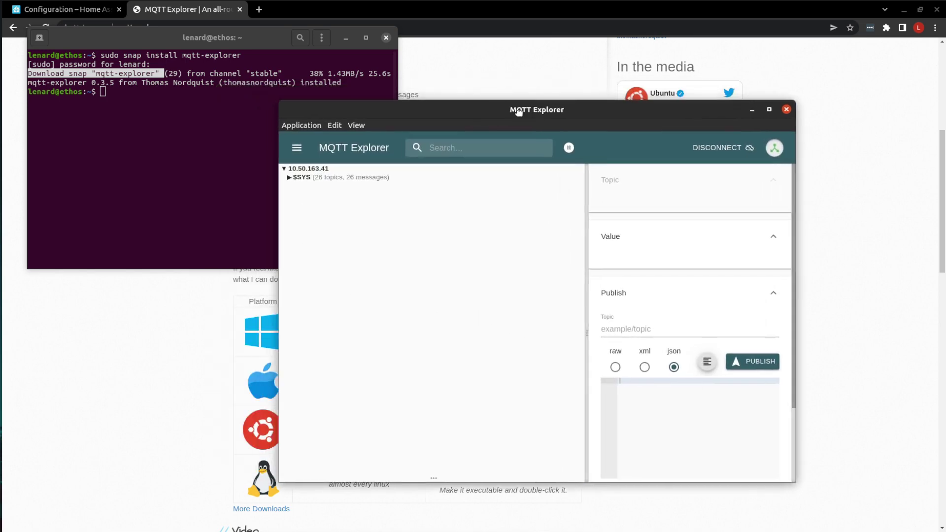
- Have Home Assistant's MQTT settings listen for messages on test/topic
left_click(79, 13)
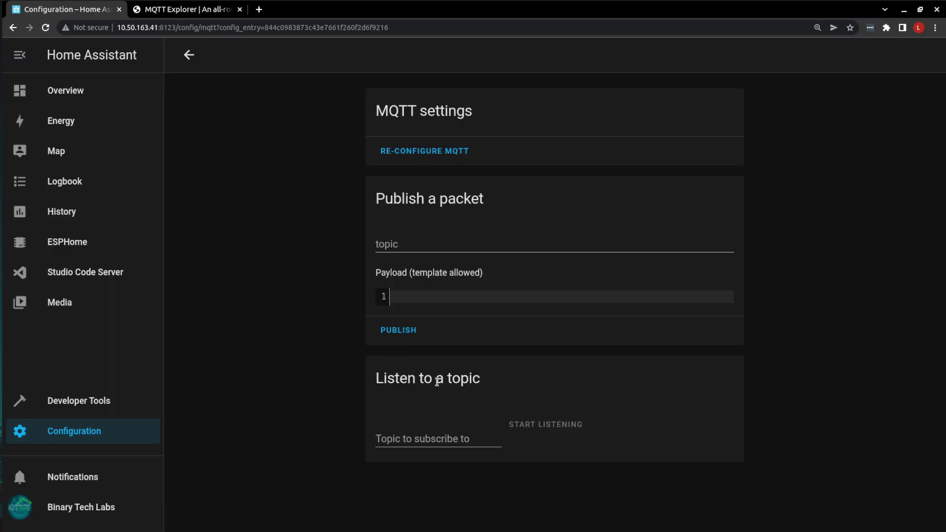
left_click(431, 440)
type("test")
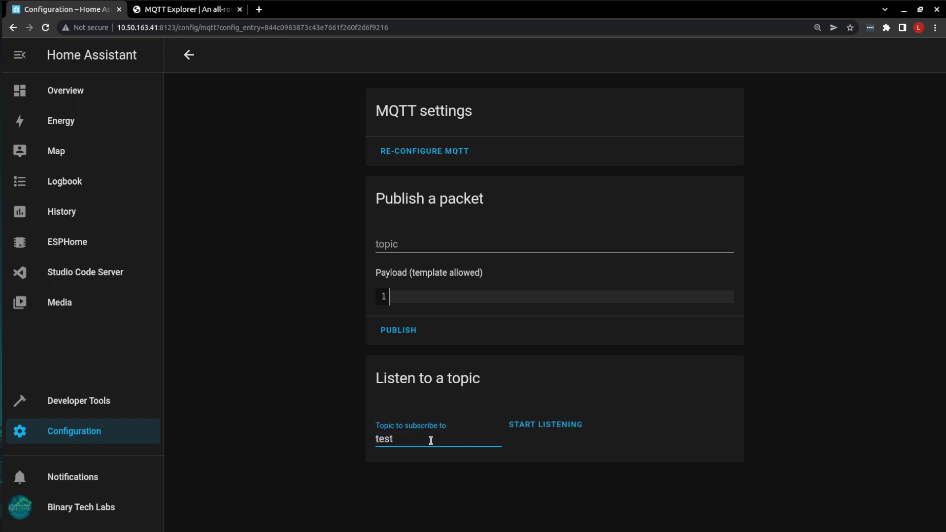
type("/topic")
left_click(534, 423)
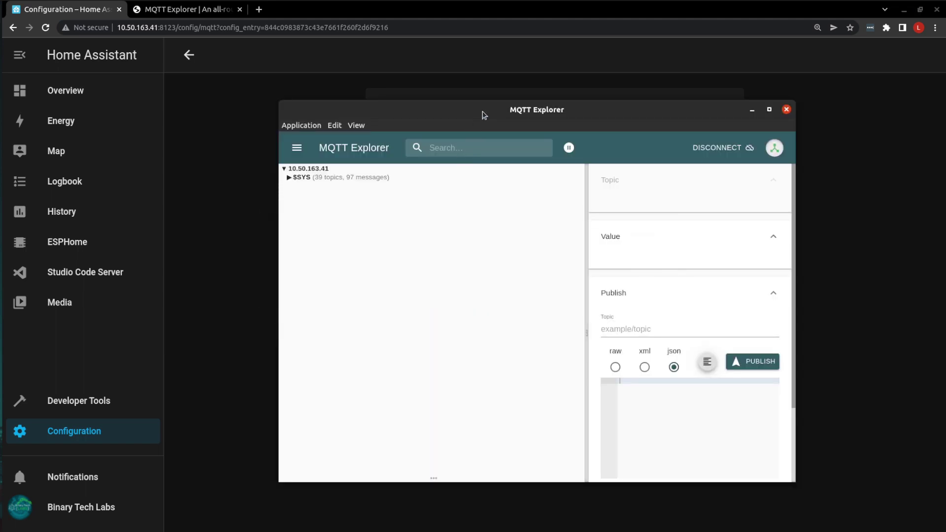
left_click_drag(484, 111, 556, 22)
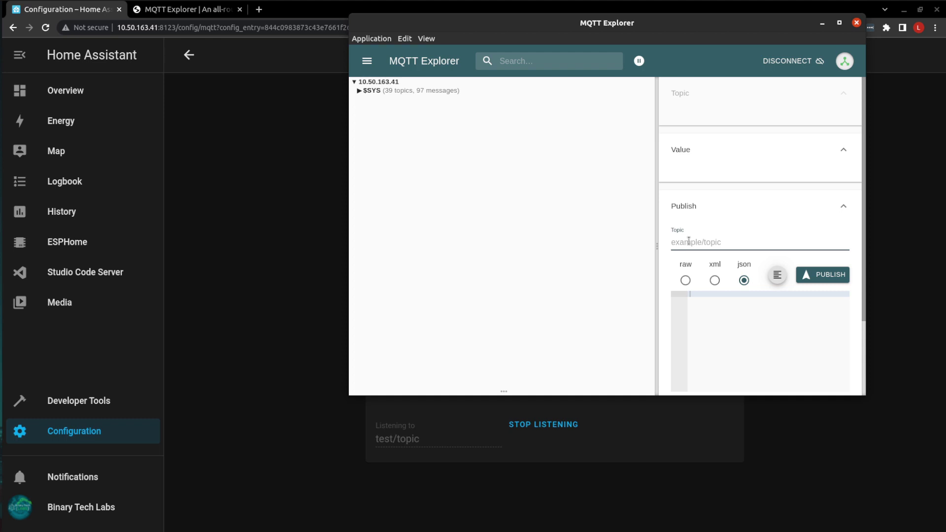
- Publish a raw 'it works' payload to test/topic from MQTT Explorer
left_click(688, 240)
type("test/topic")
left_click(685, 281)
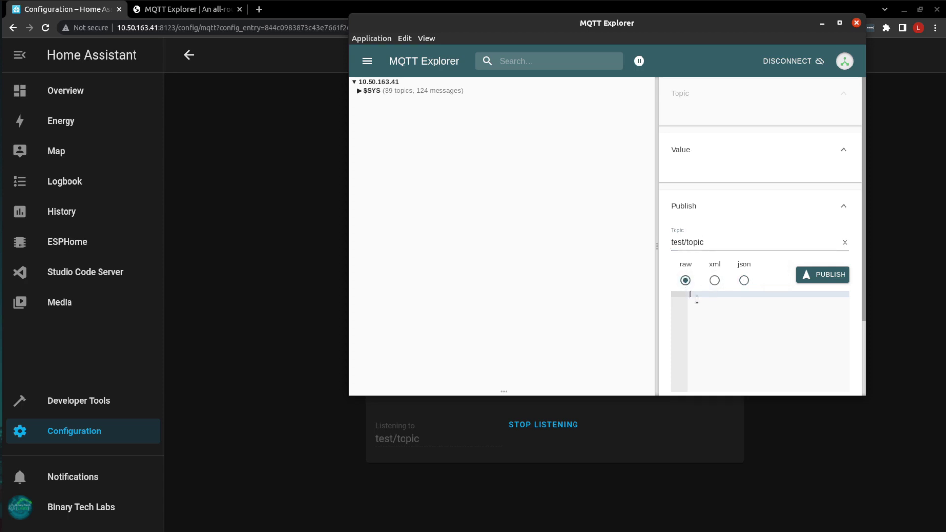
type("ks")
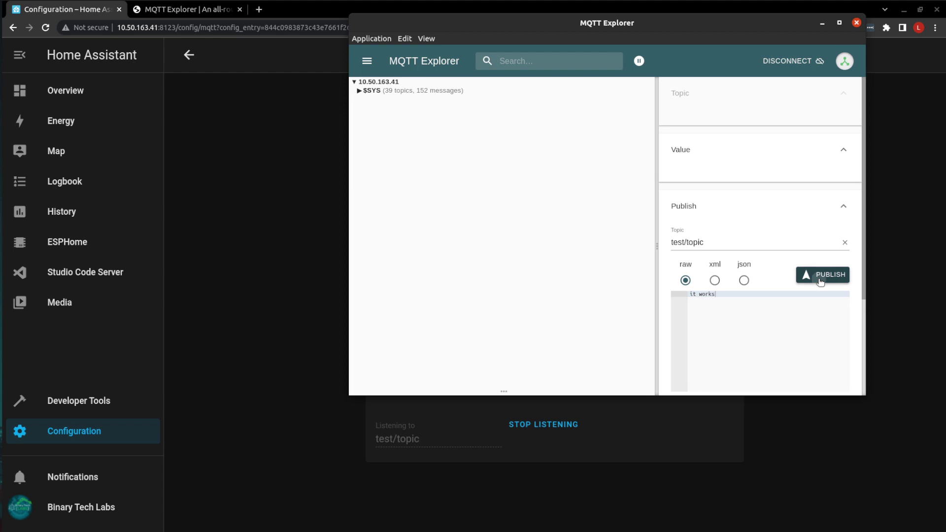
left_click(820, 281)
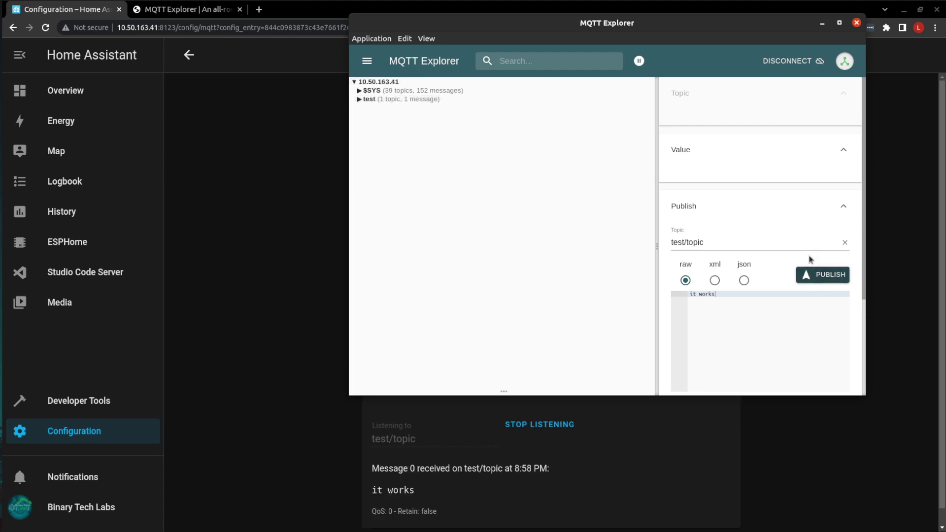